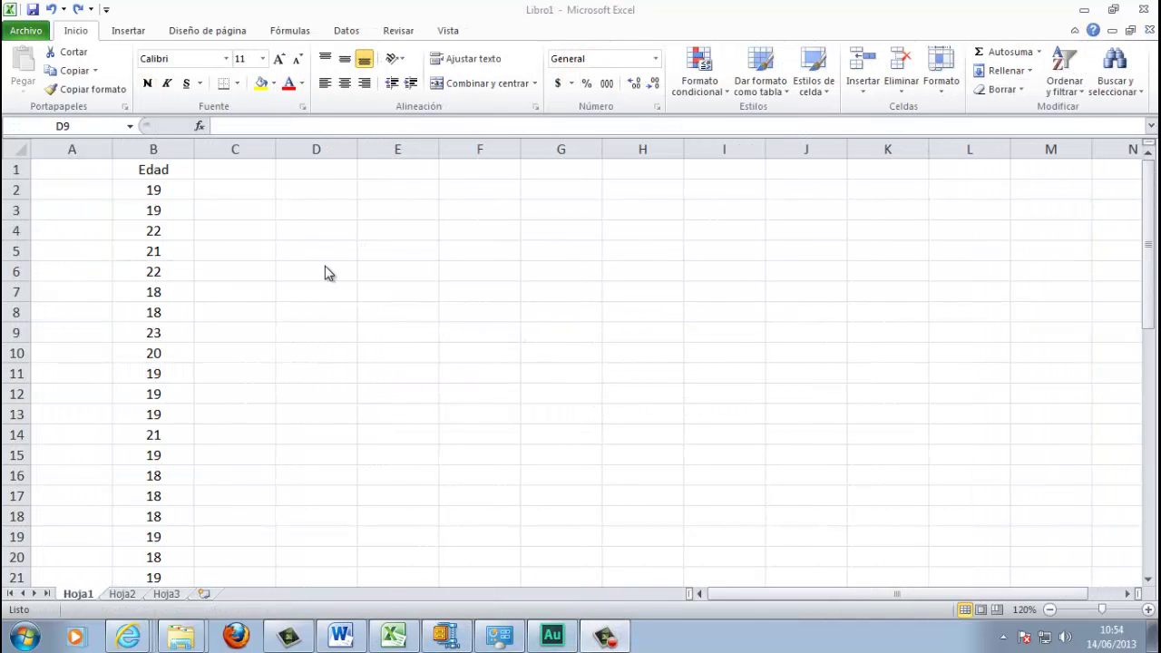
# Step: Switch to Word to read the frequency table exercise and its age data, and return to the Excel workbook
pyautogui.click(361, 642)
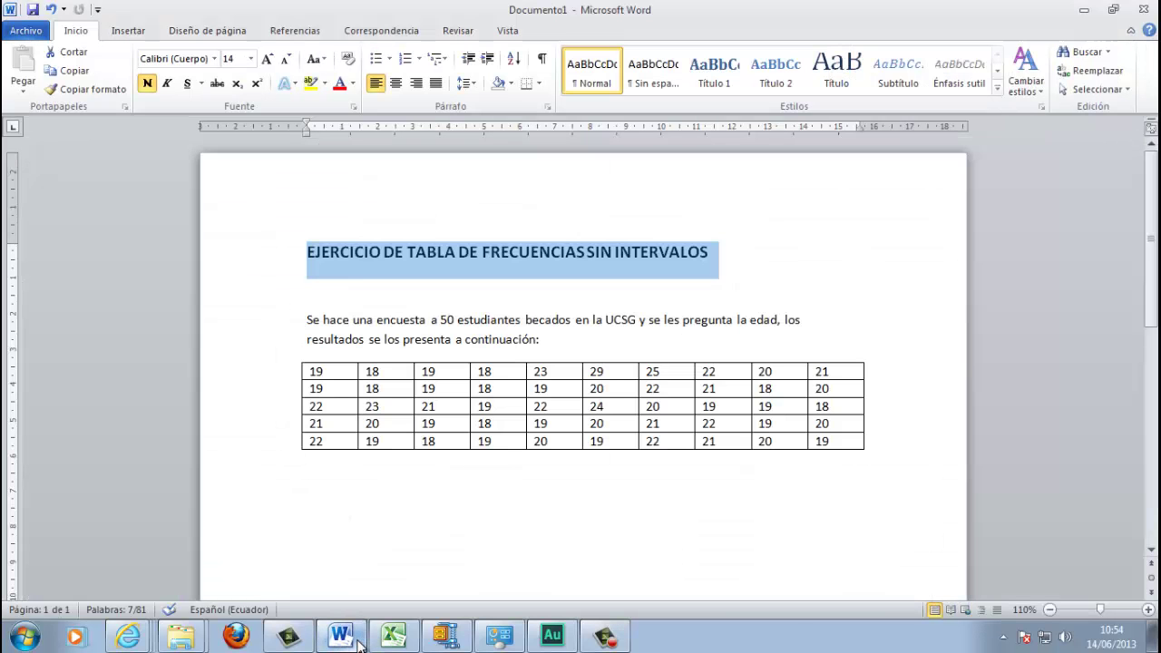
pyautogui.click(394, 493)
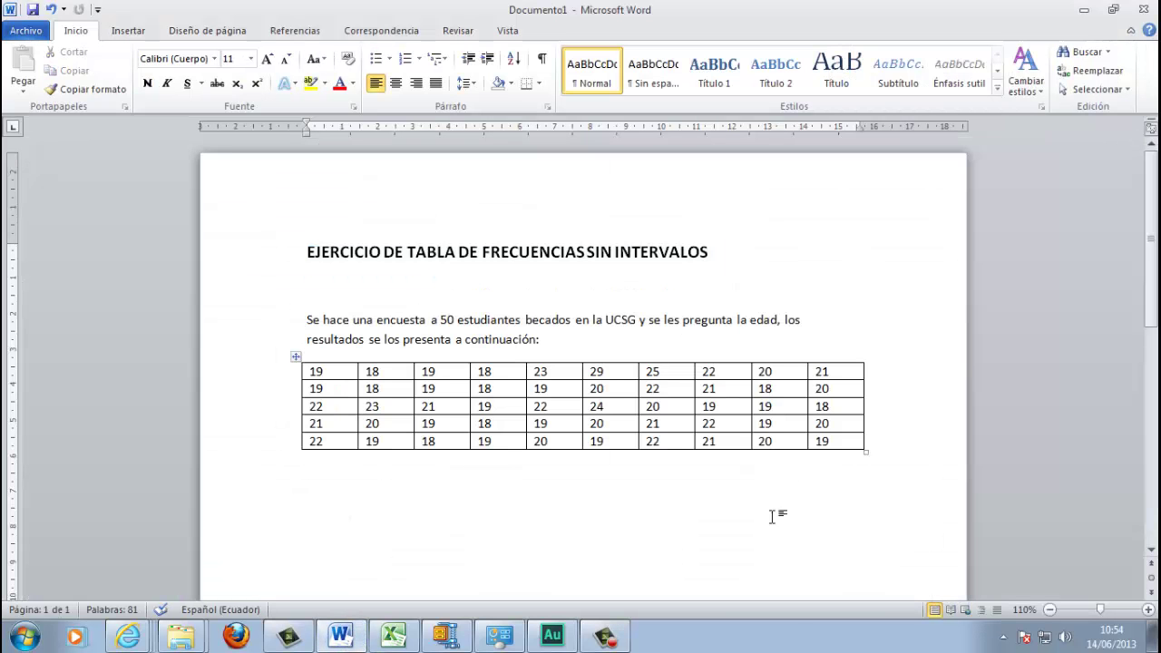
pyautogui.click(396, 639)
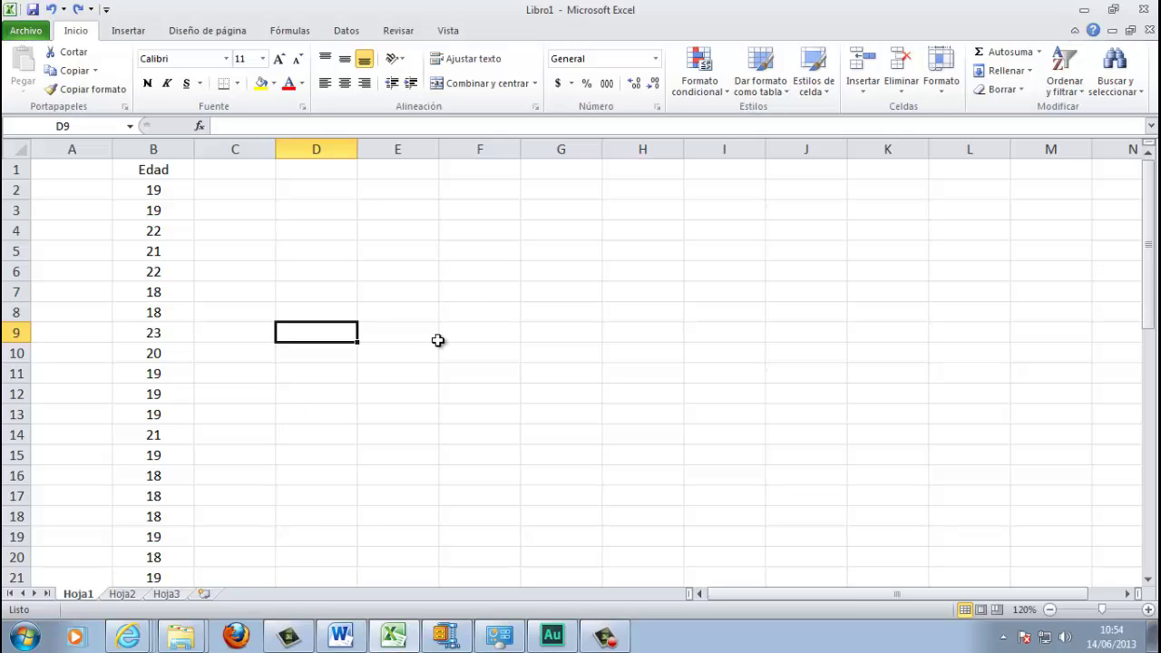
# Step: Look through all the age values listed under Edad in column B
pyautogui.click(136, 197)
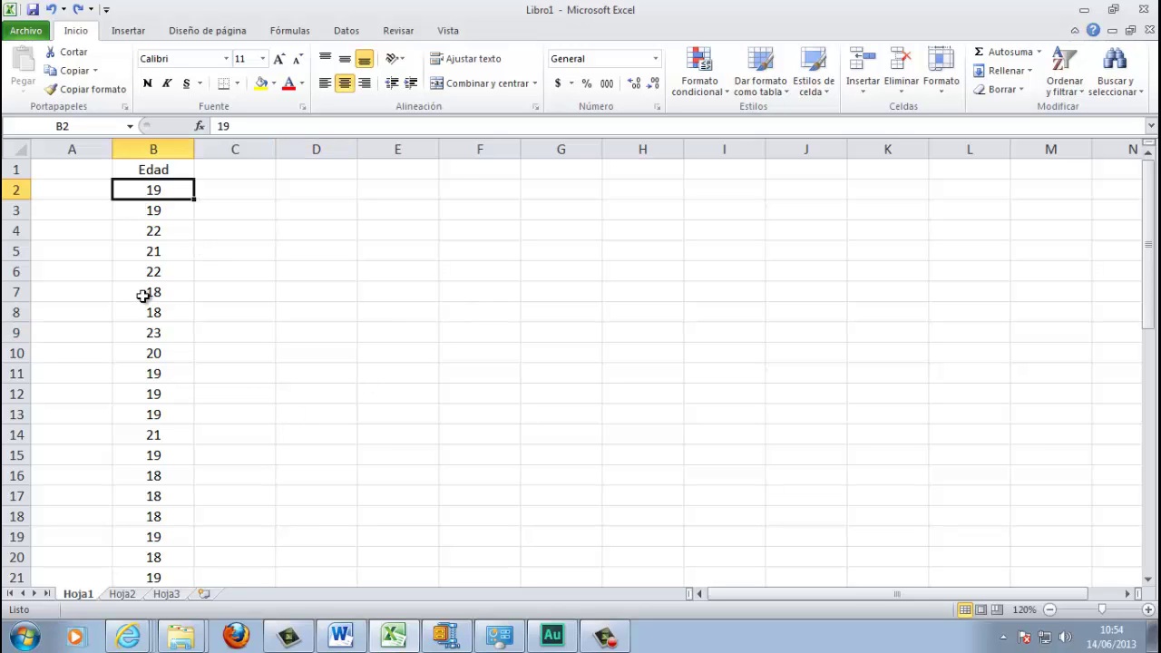
pyautogui.scroll(-11, 142, 295)
pyautogui.scroll(11, 142, 295)
pyautogui.scroll(-3, 165, 194)
pyautogui.scroll(-4, 165, 193)
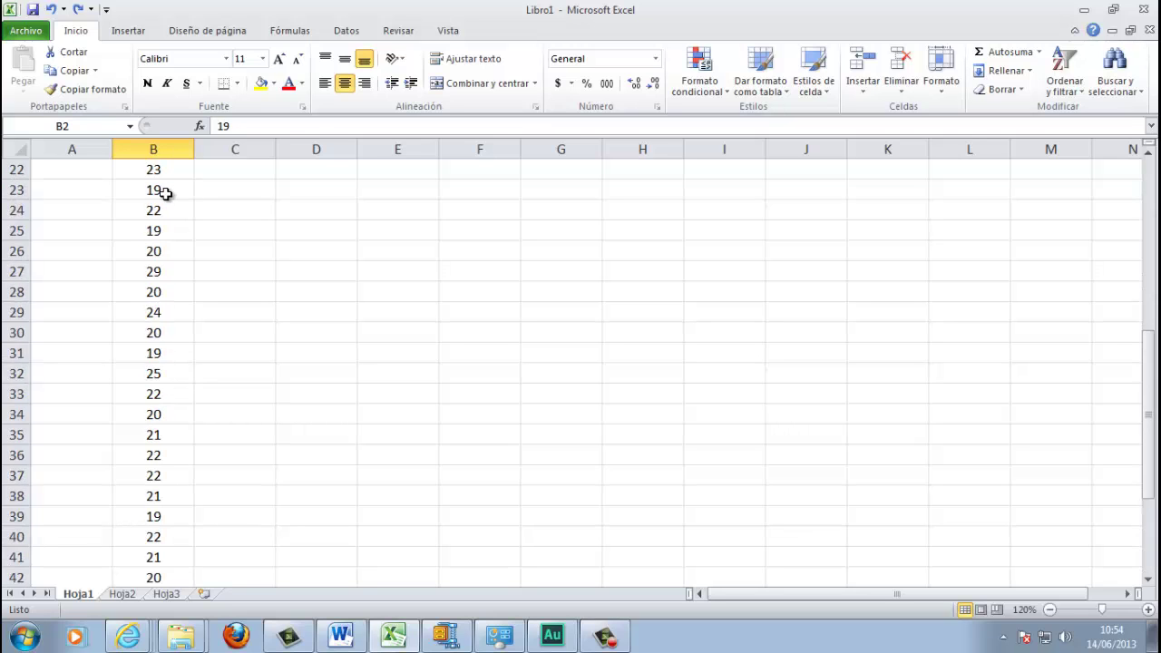
pyautogui.scroll(7, 164, 191)
pyautogui.click(272, 205)
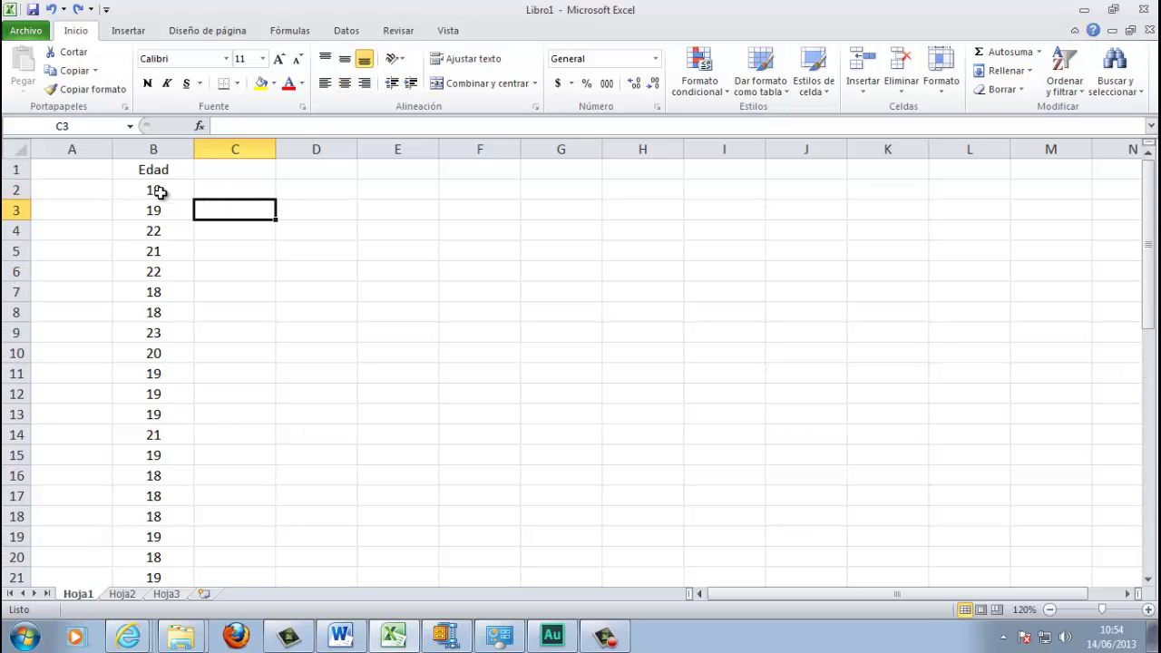
# Step: Copy the age values in B2:B51 and paste them into column D starting at D2
pyautogui.moveTo(155, 190); pyautogui.dragTo(155, 556)
pyautogui.scroll(10, 153, 454)
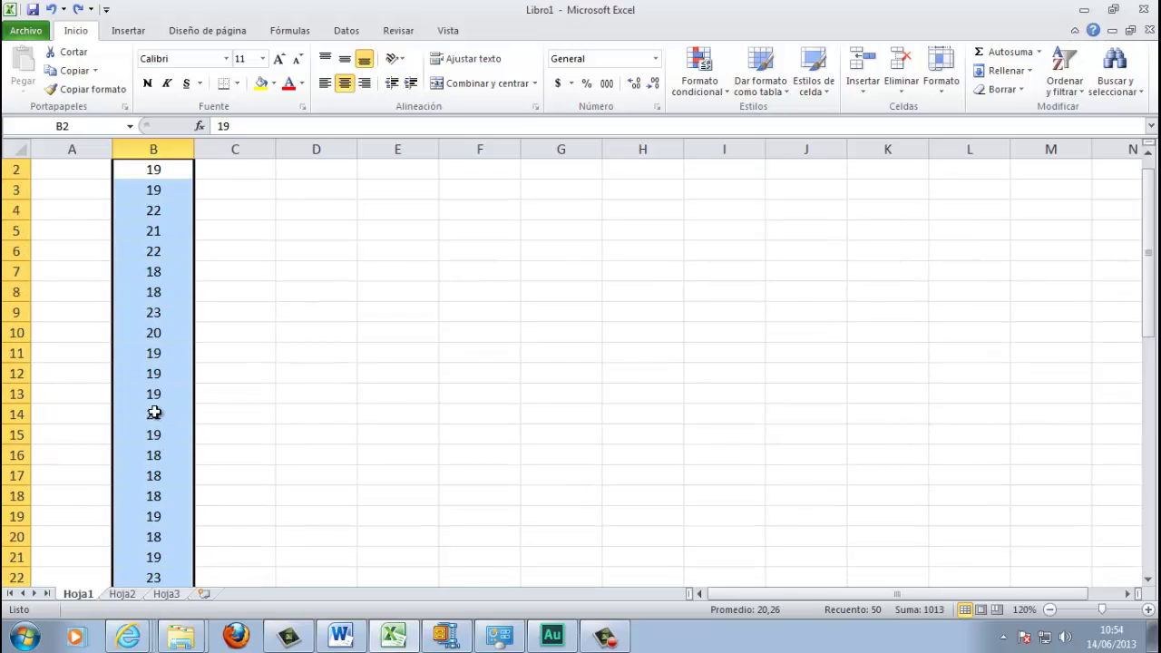
pyautogui.rightClick(145, 215)
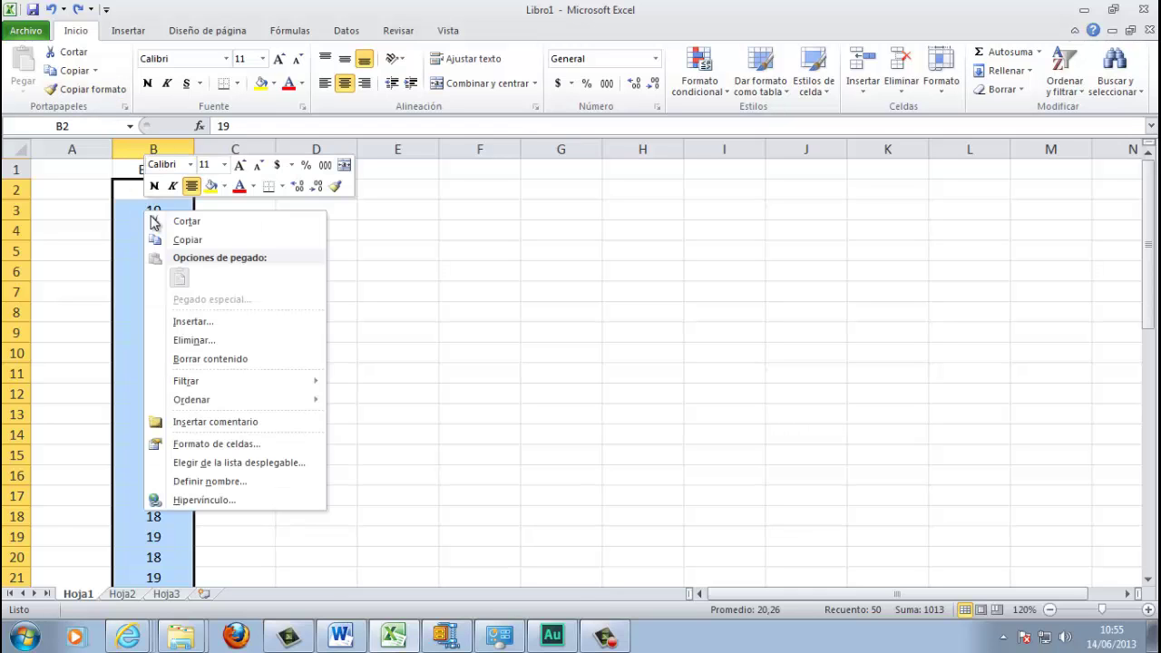
pyautogui.click(206, 238)
pyautogui.click(314, 188)
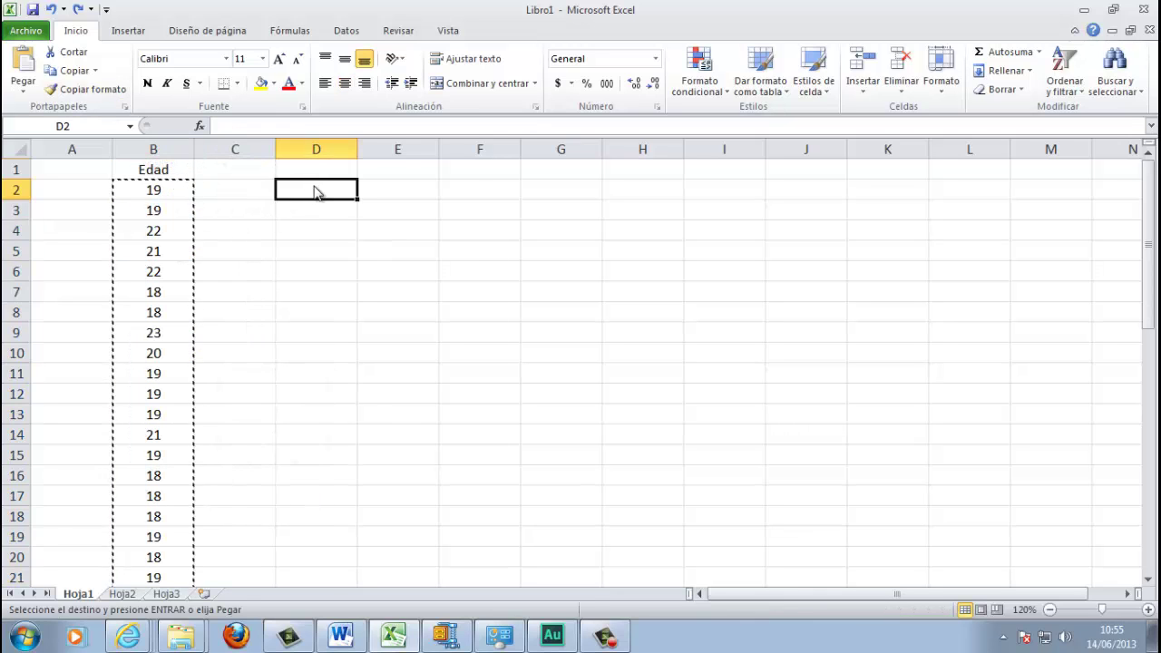
pyautogui.rightClick(314, 189)
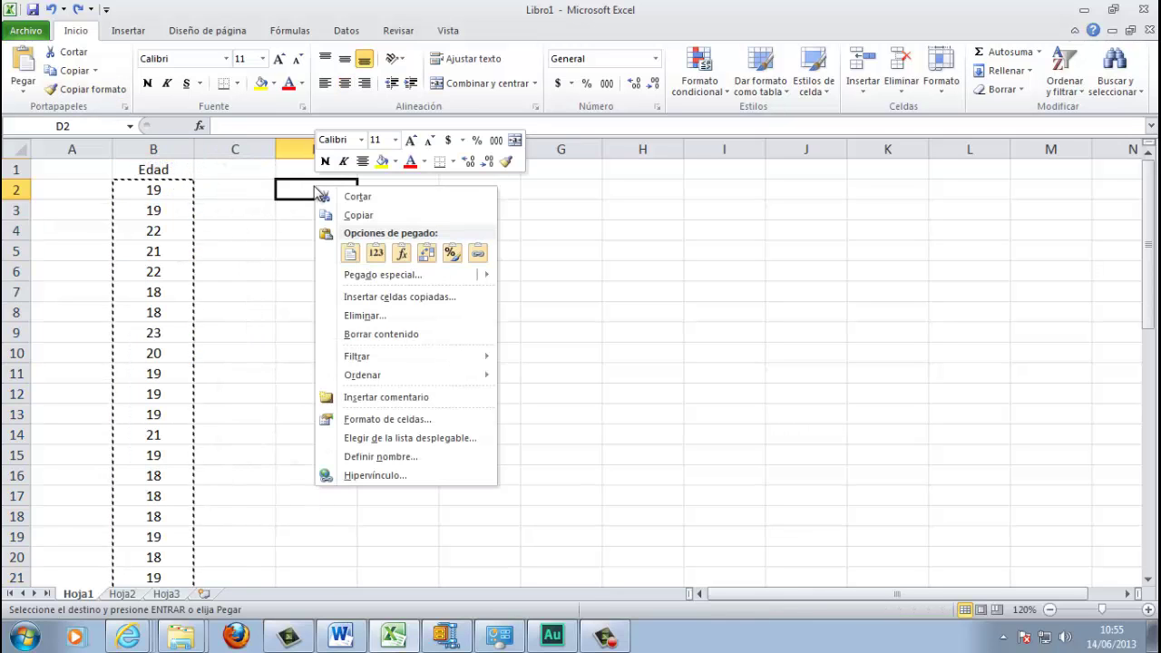
pyautogui.click(354, 255)
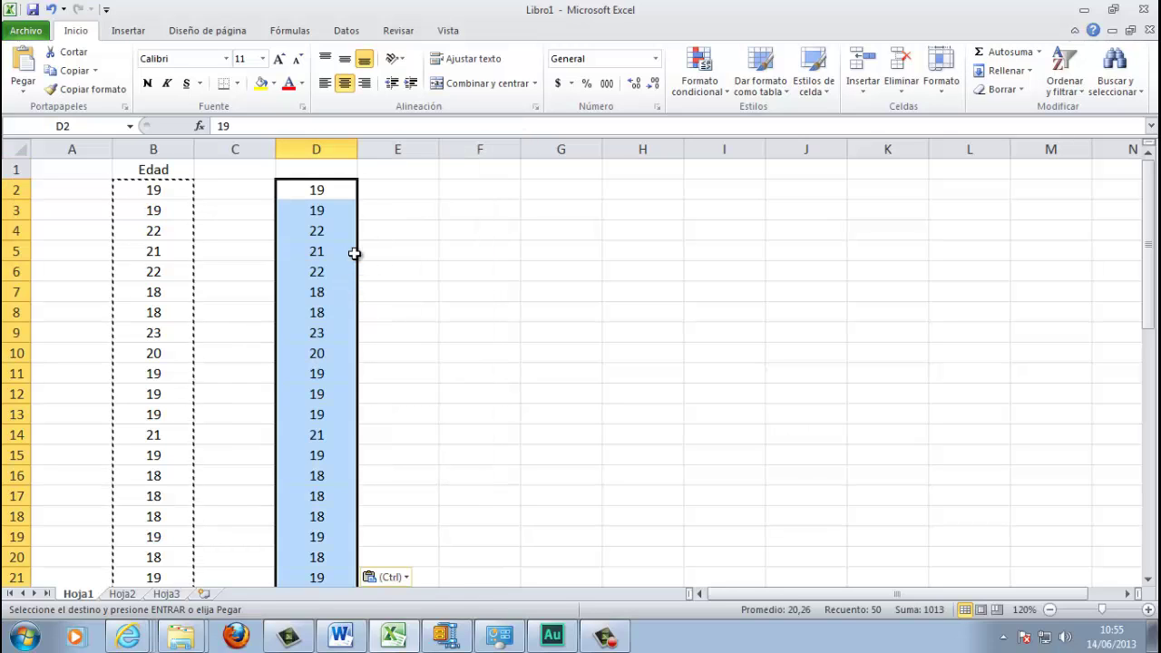
pyautogui.press('Escape')
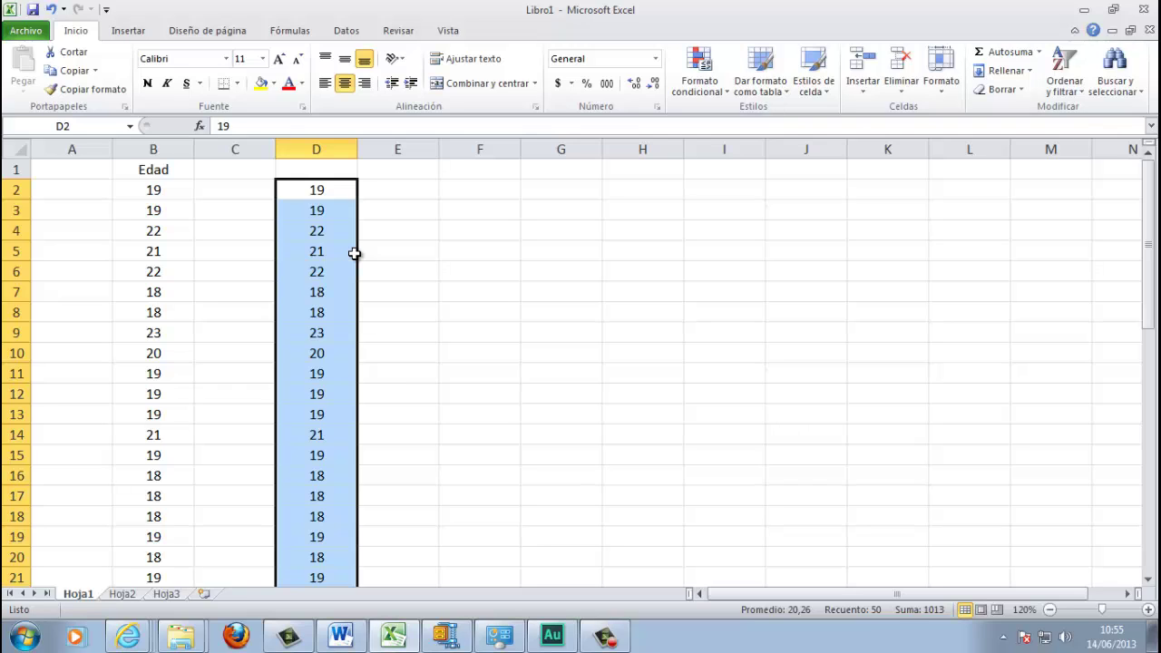
pyautogui.scroll(-8, 333, 431)
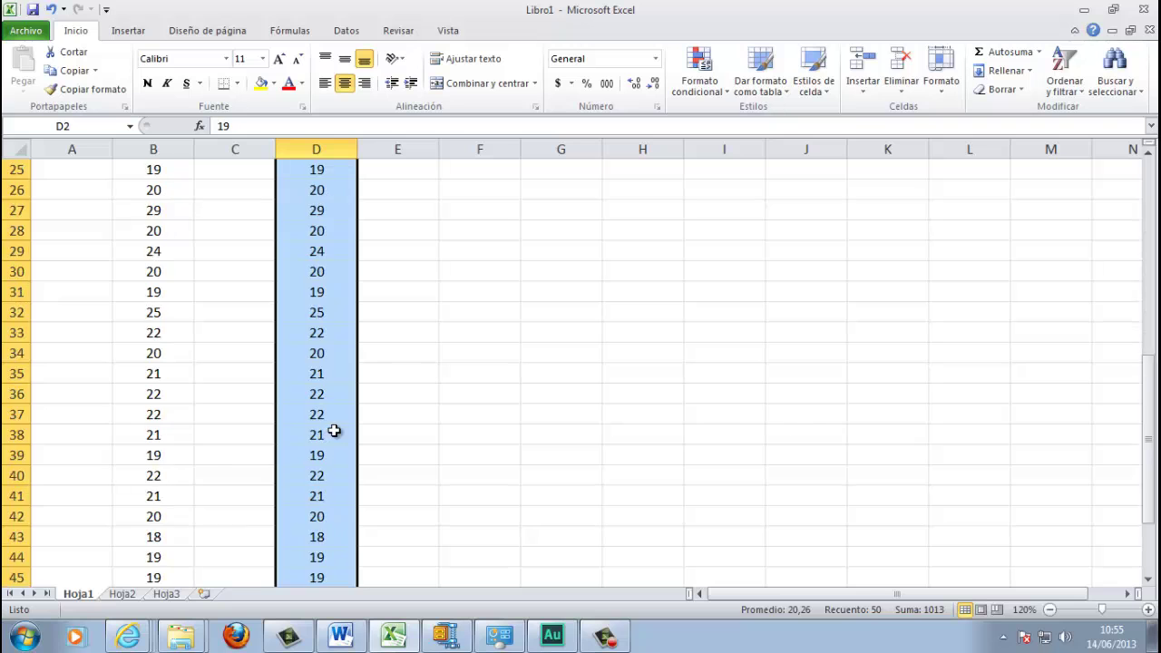
pyautogui.scroll(-6, 334, 430)
pyautogui.scroll(14, 335, 431)
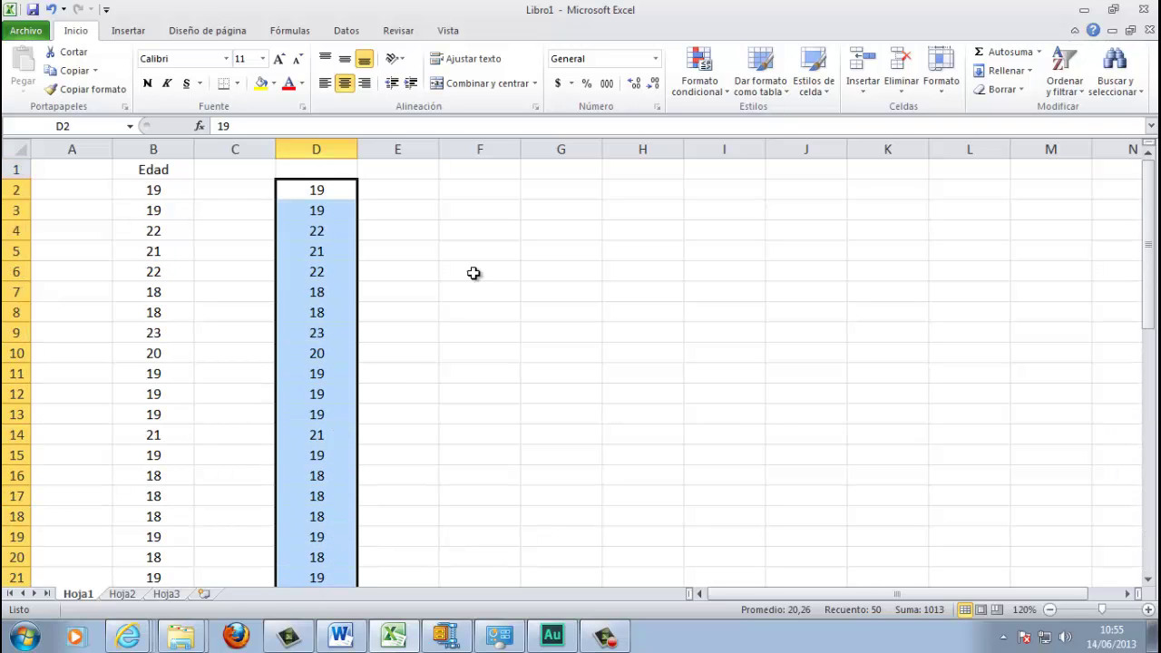
pyautogui.click(430, 254)
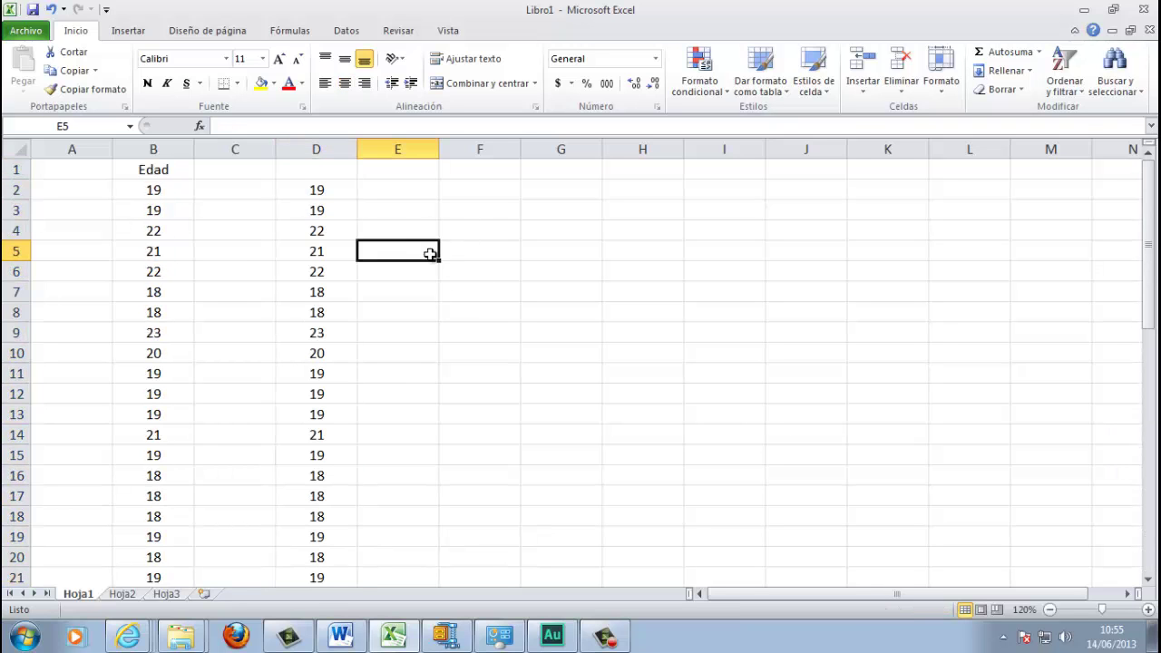
# Step: Remove the duplicate values from the copied ages in D2:D51, treating the data as having no headers
pyautogui.moveTo(339, 194); pyautogui.dragTo(338, 497)
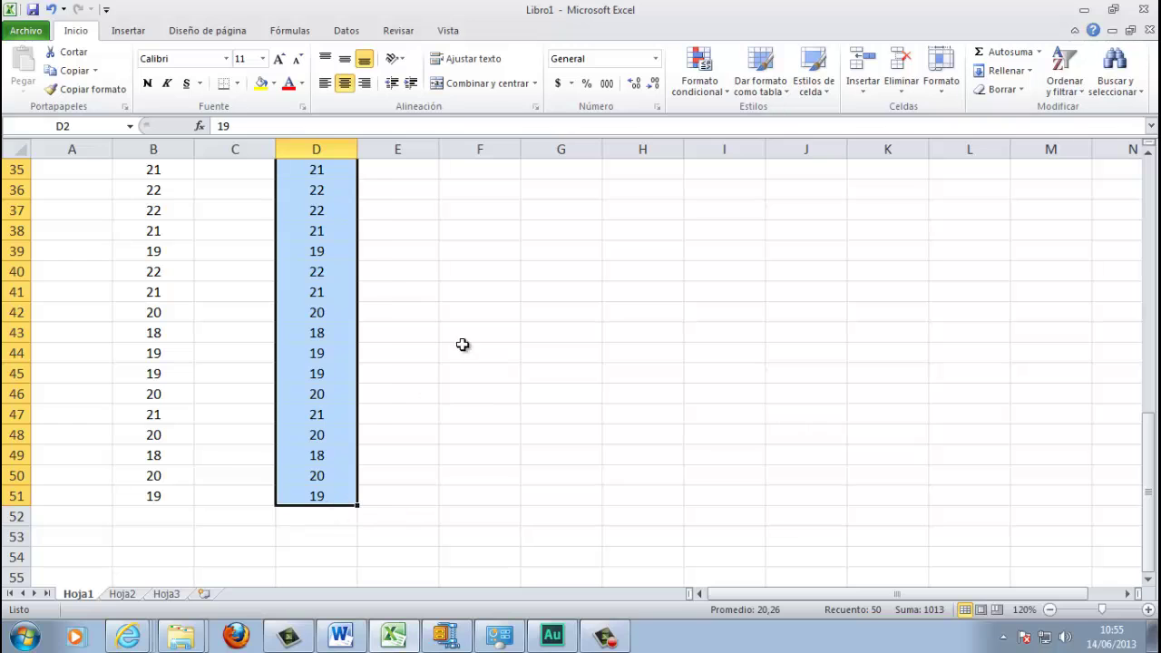
pyautogui.click(347, 33)
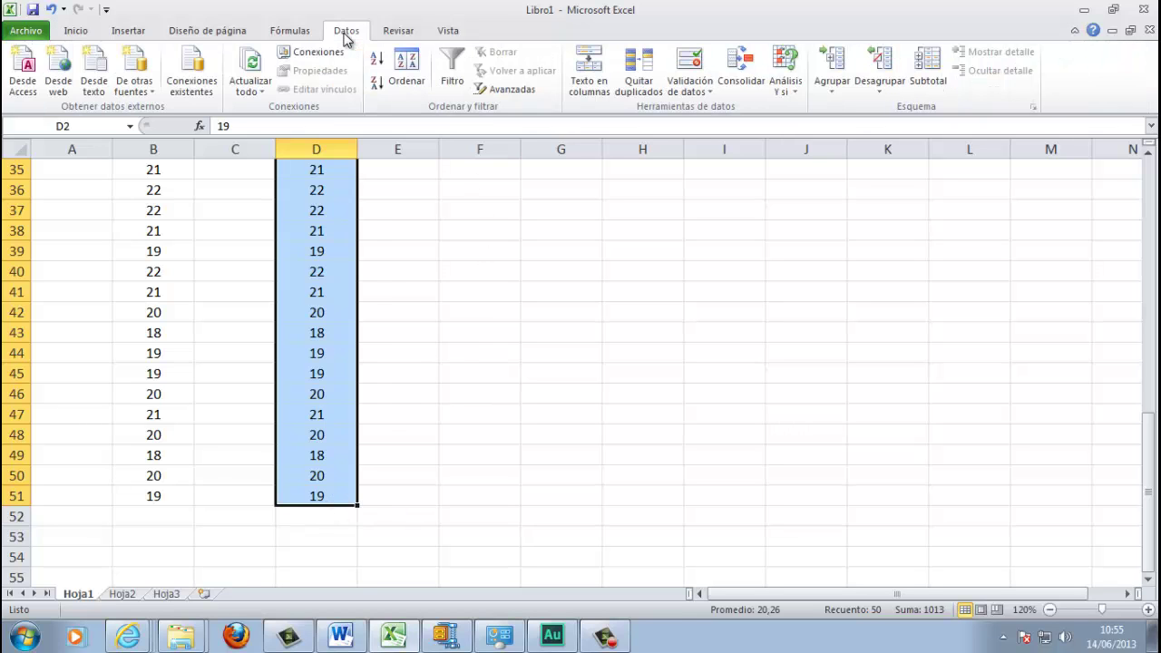
pyautogui.scroll(7, 707, 143)
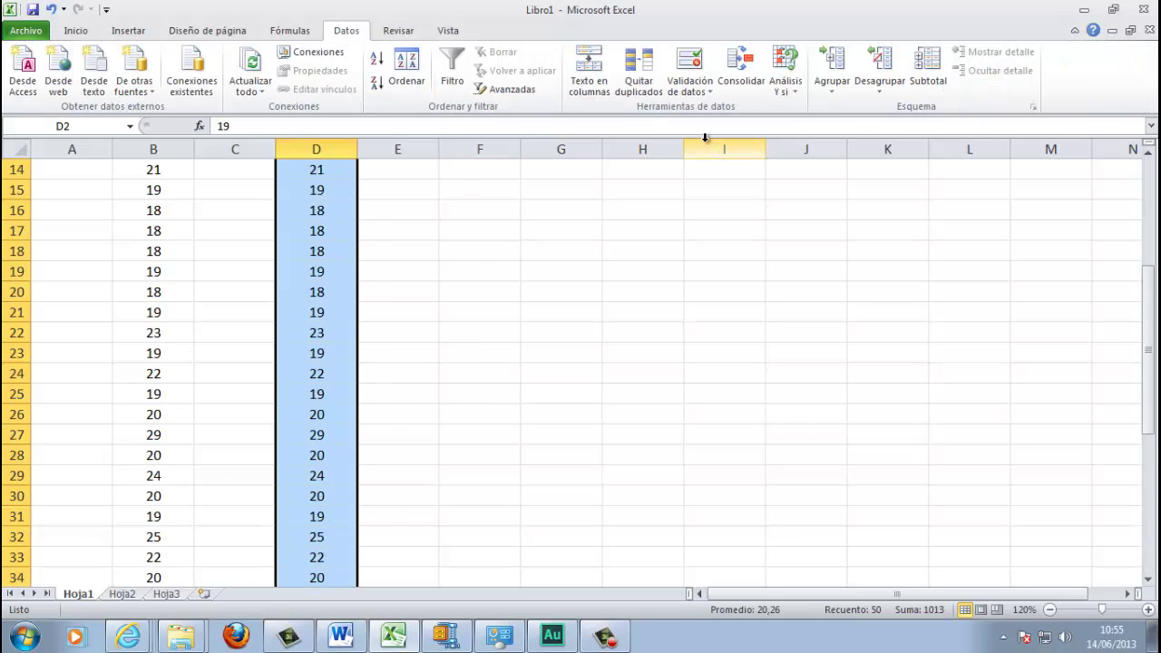
pyautogui.scroll(5, 705, 141)
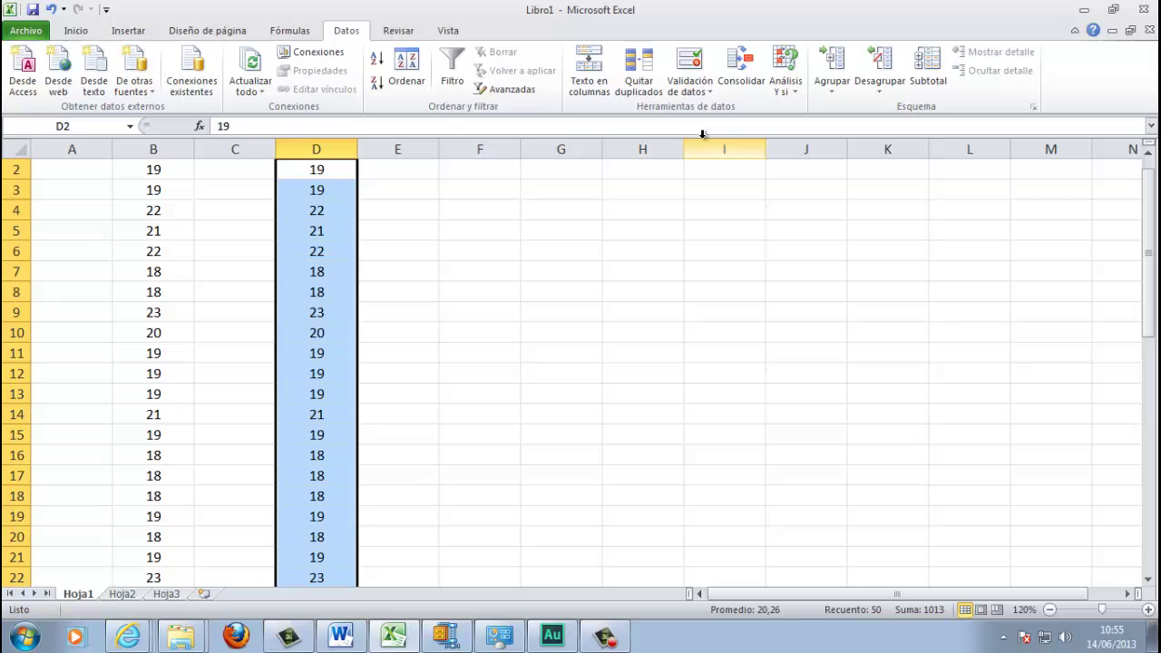
pyautogui.click(647, 78)
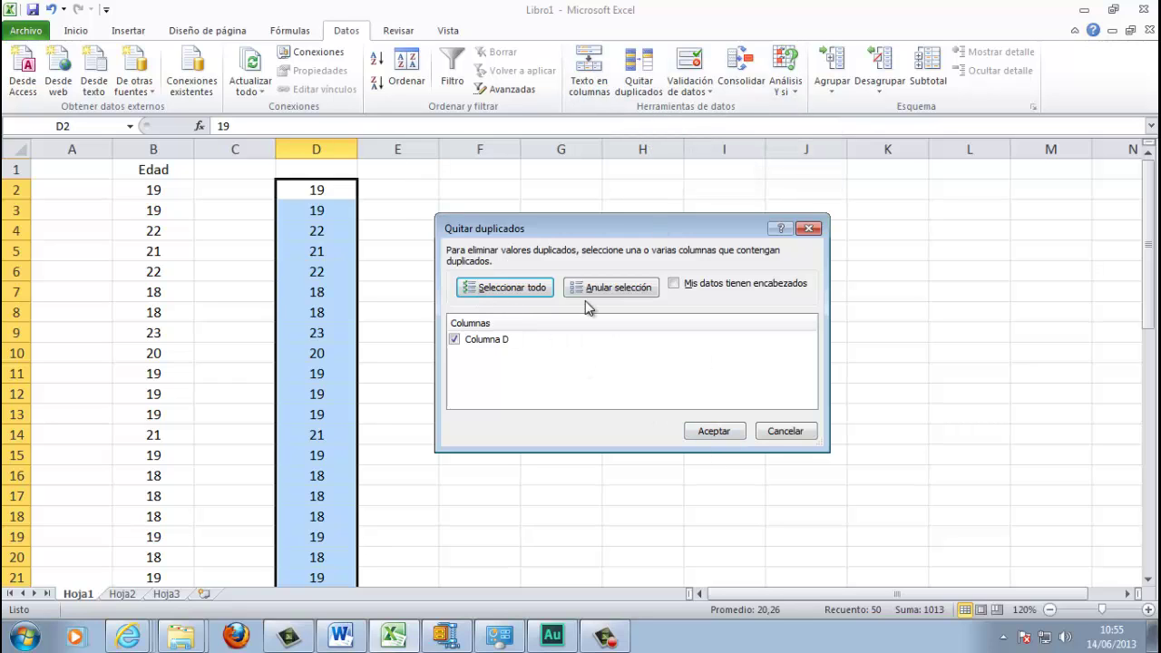
pyautogui.click(713, 431)
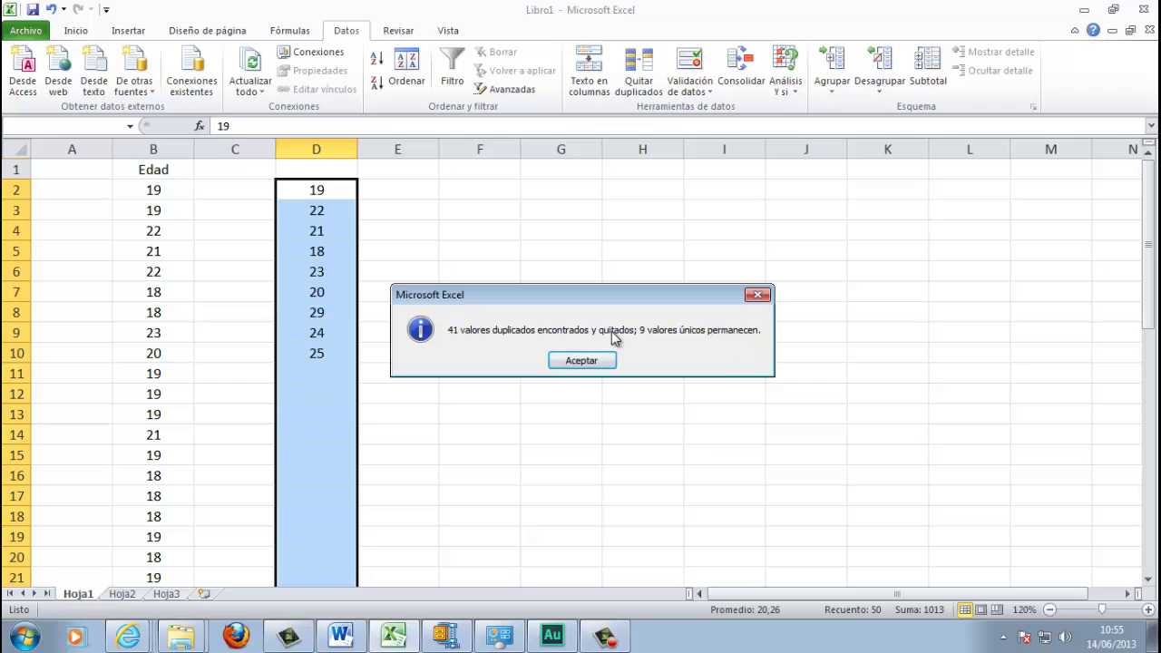
pyautogui.click(575, 360)
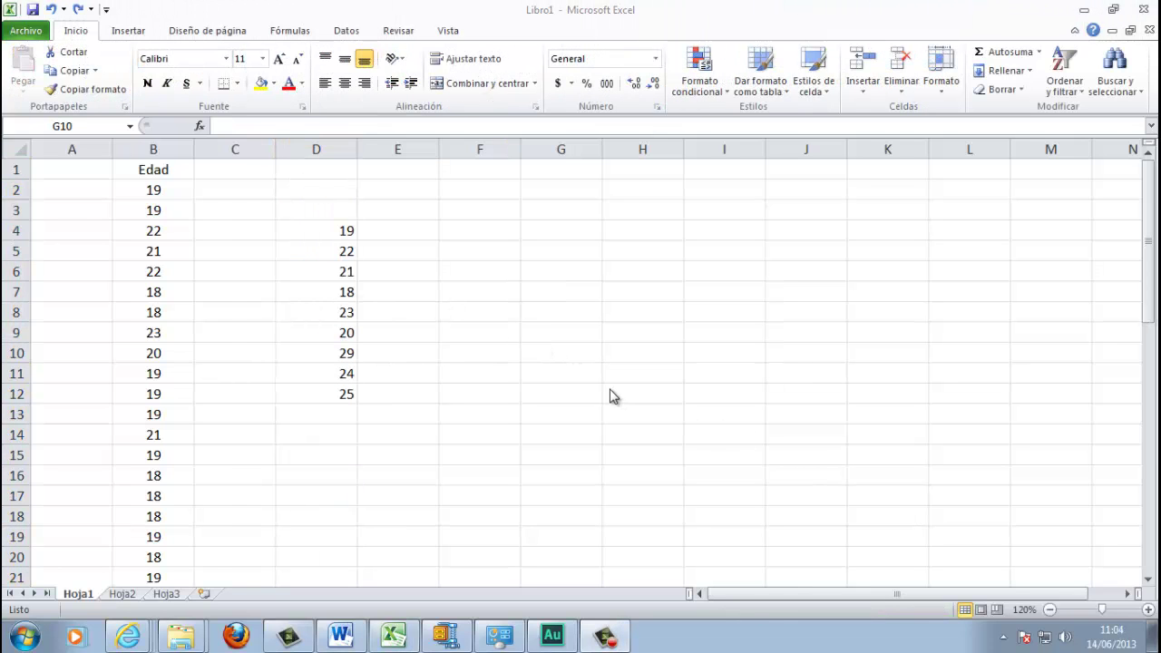
# Step: Enter the header "clases" in D3 above the list of unique ages
pyautogui.click(327, 209)
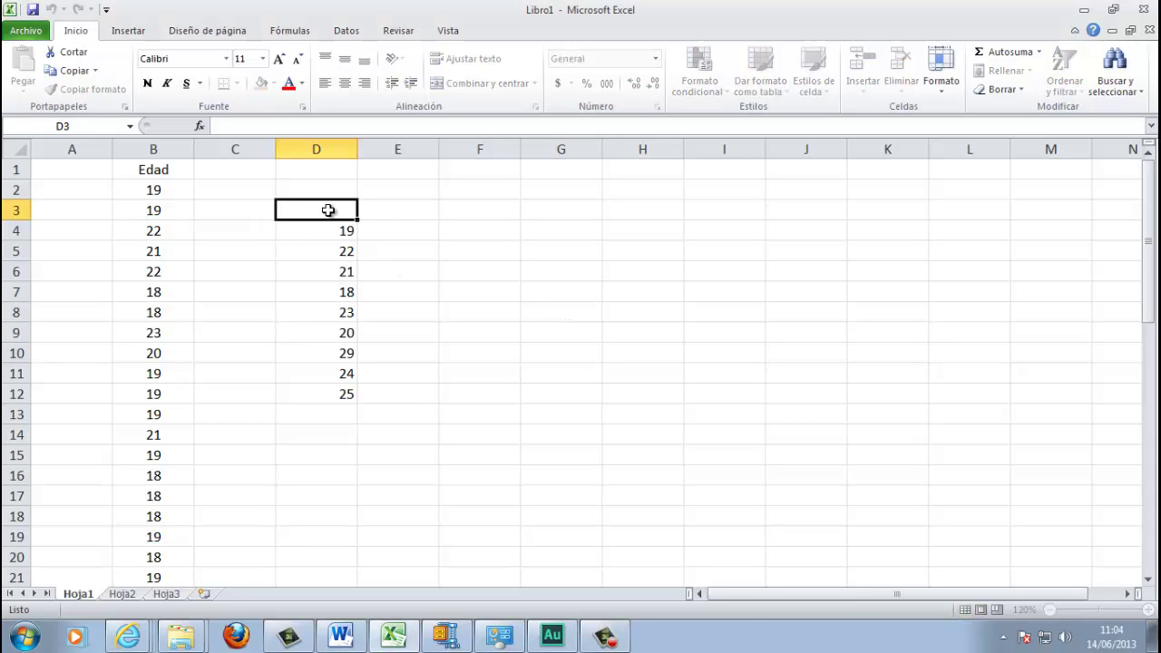
pyautogui.write('cl')
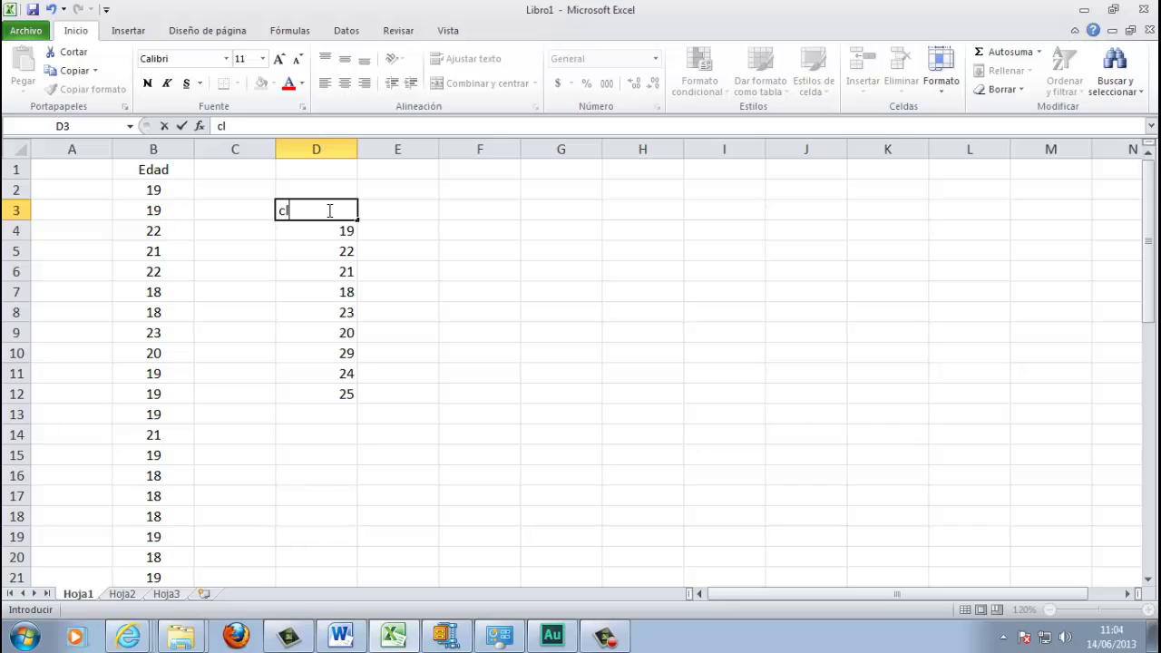
pyautogui.write('ases')
pyautogui.press('Return')
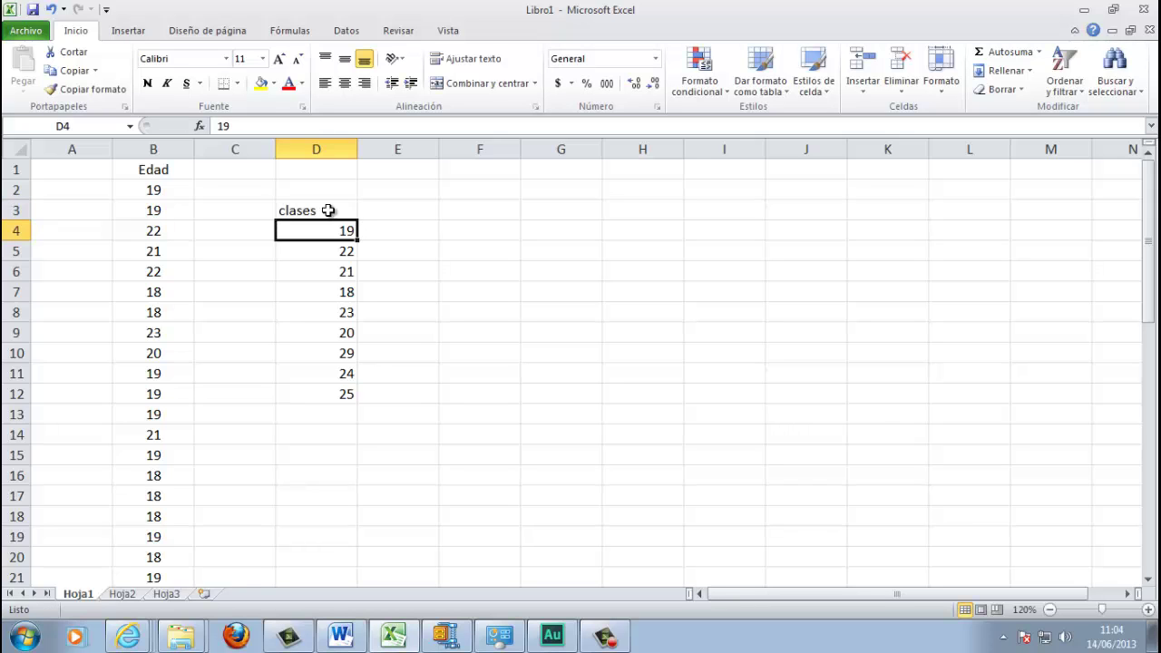
# Step: Sort the unique ages in D4:D12 in ascending order and centre them in their cells
pyautogui.click(405, 290)
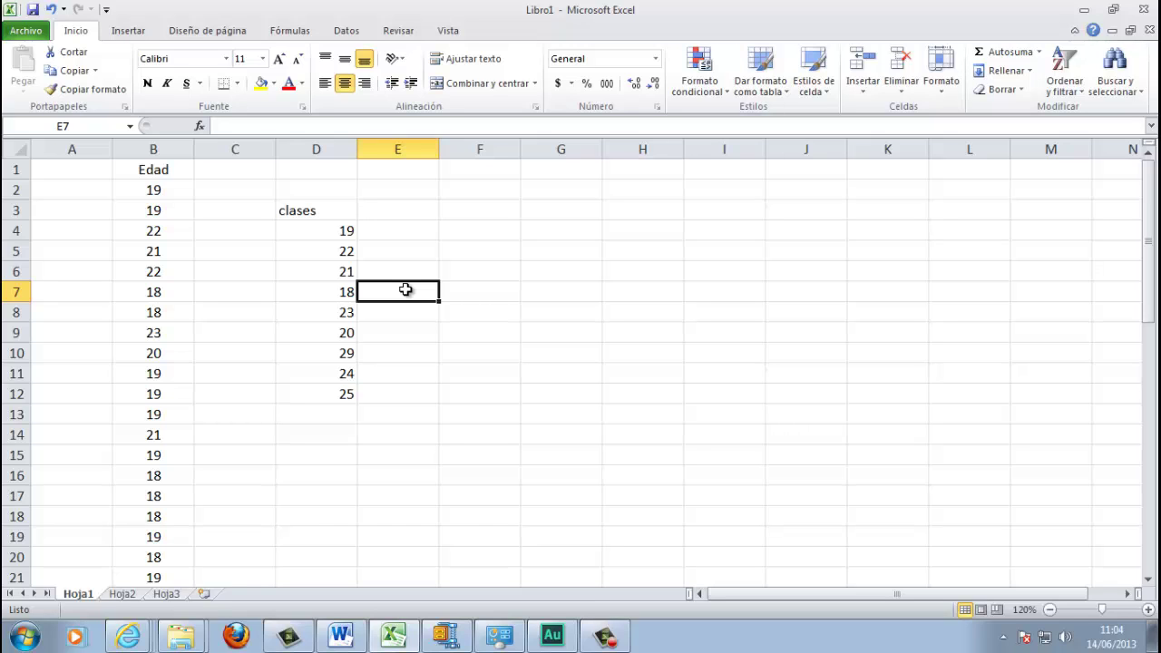
pyautogui.moveTo(332, 233); pyautogui.dragTo(337, 392)
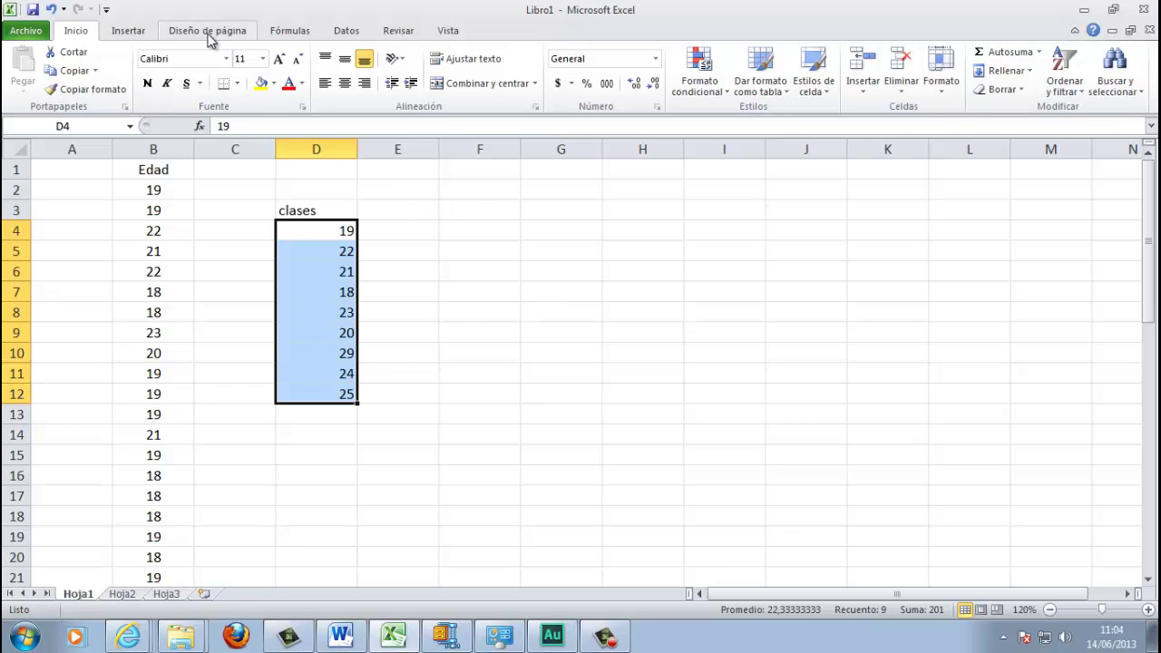
pyautogui.click(346, 33)
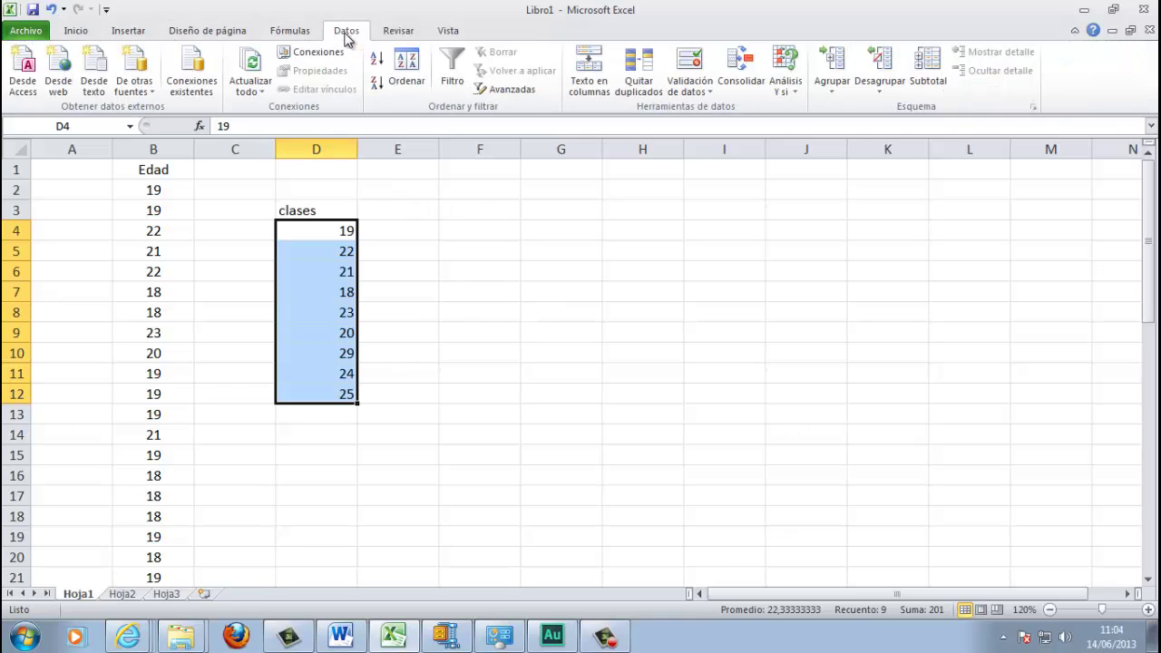
pyautogui.click(381, 69)
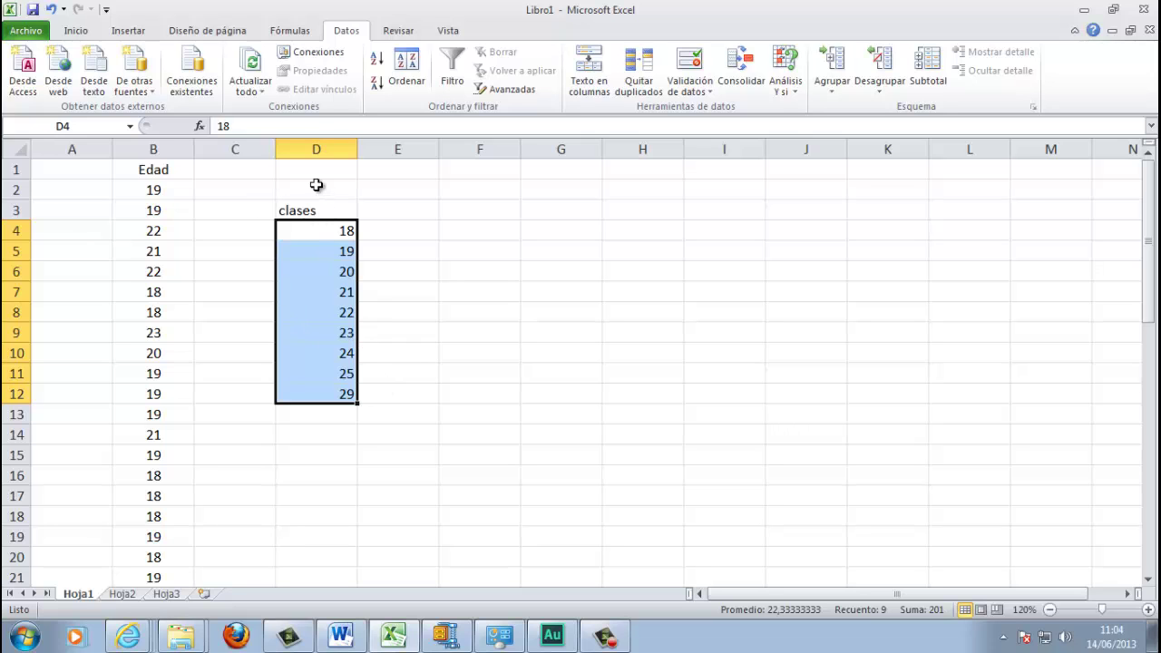
pyautogui.click(89, 31)
pyautogui.click(345, 82)
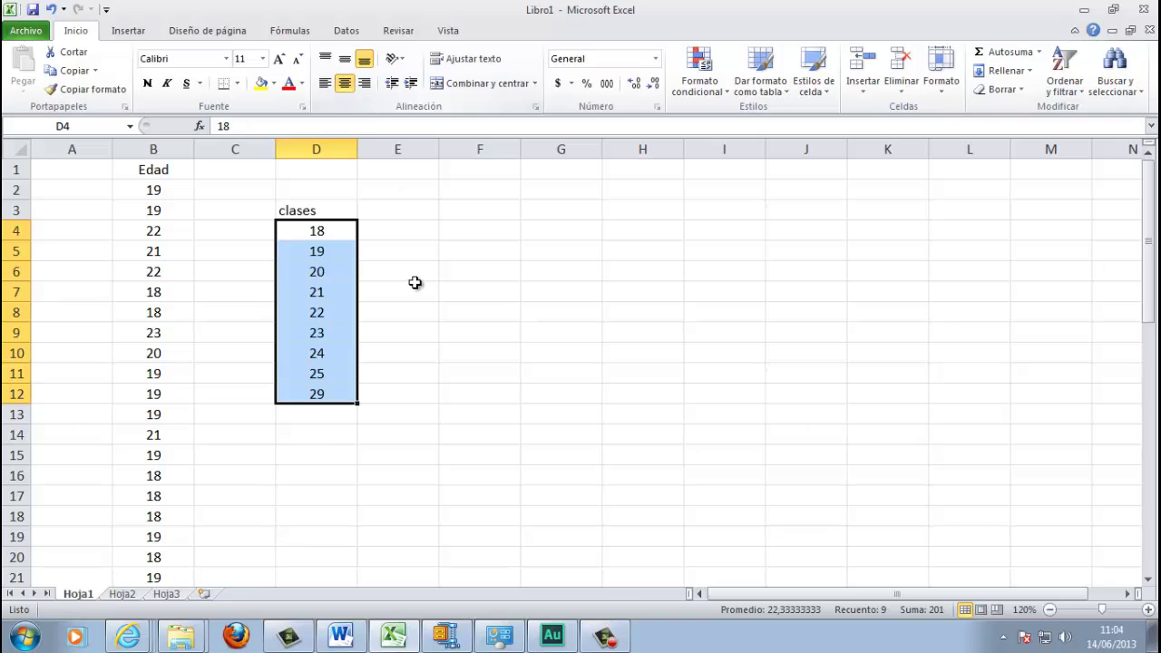
# Step: Make the "clases" header in D3 bold and enter the header "frecuencias" in E3
pyautogui.click(311, 209)
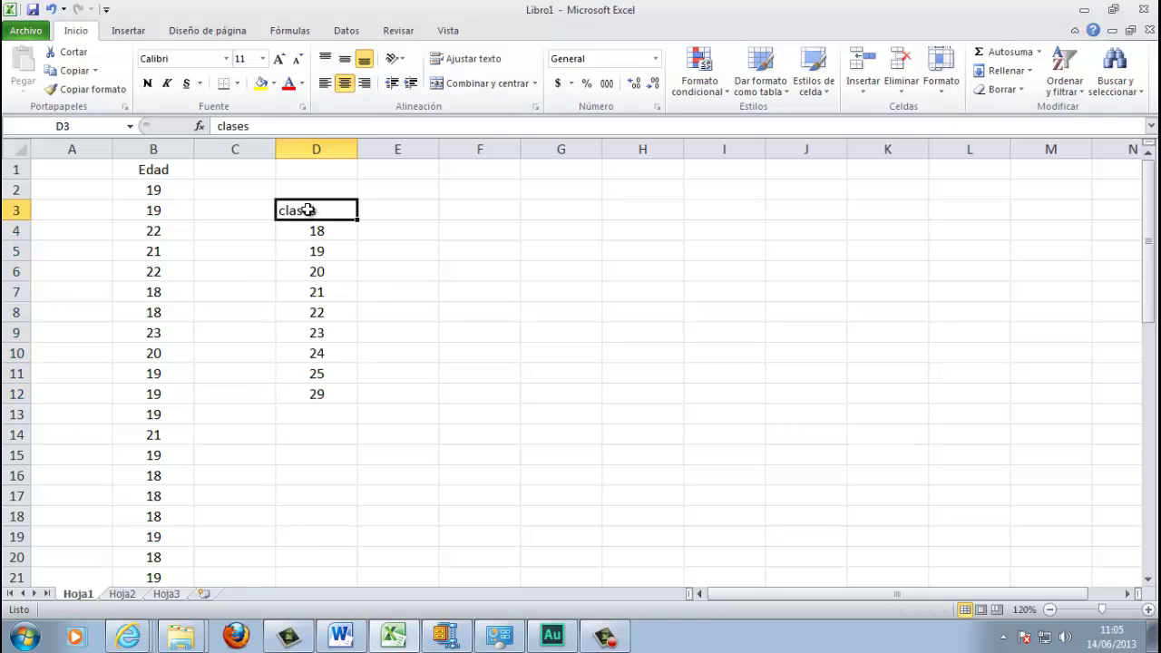
pyautogui.click(147, 83)
pyautogui.click(404, 211)
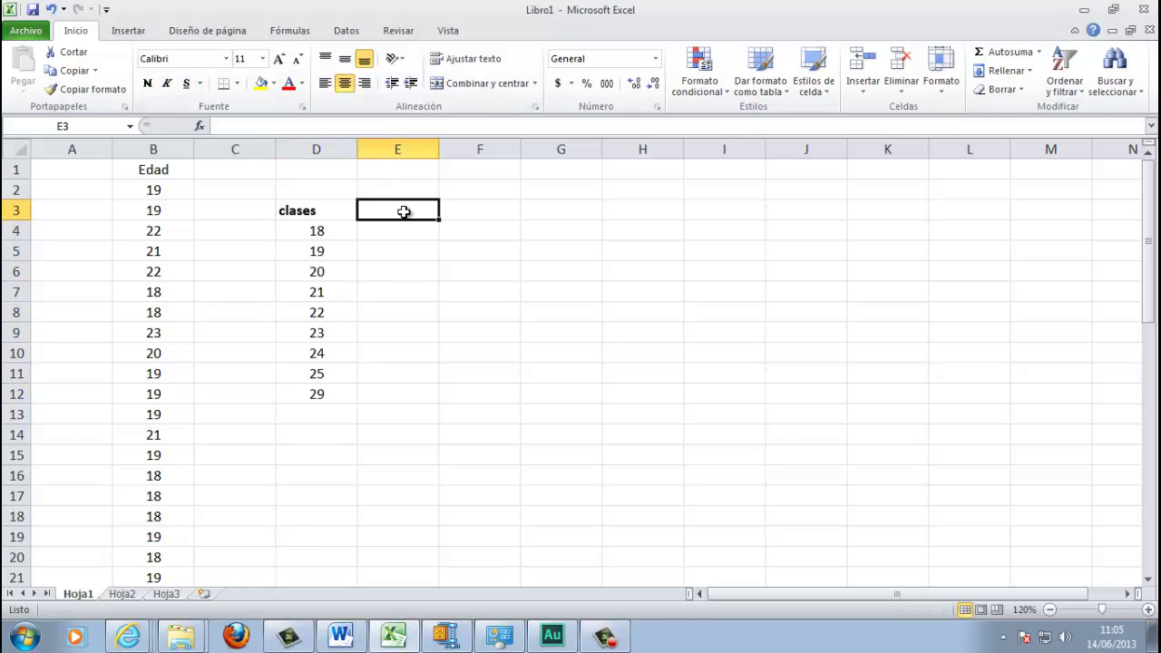
pyautogui.write('frecue')
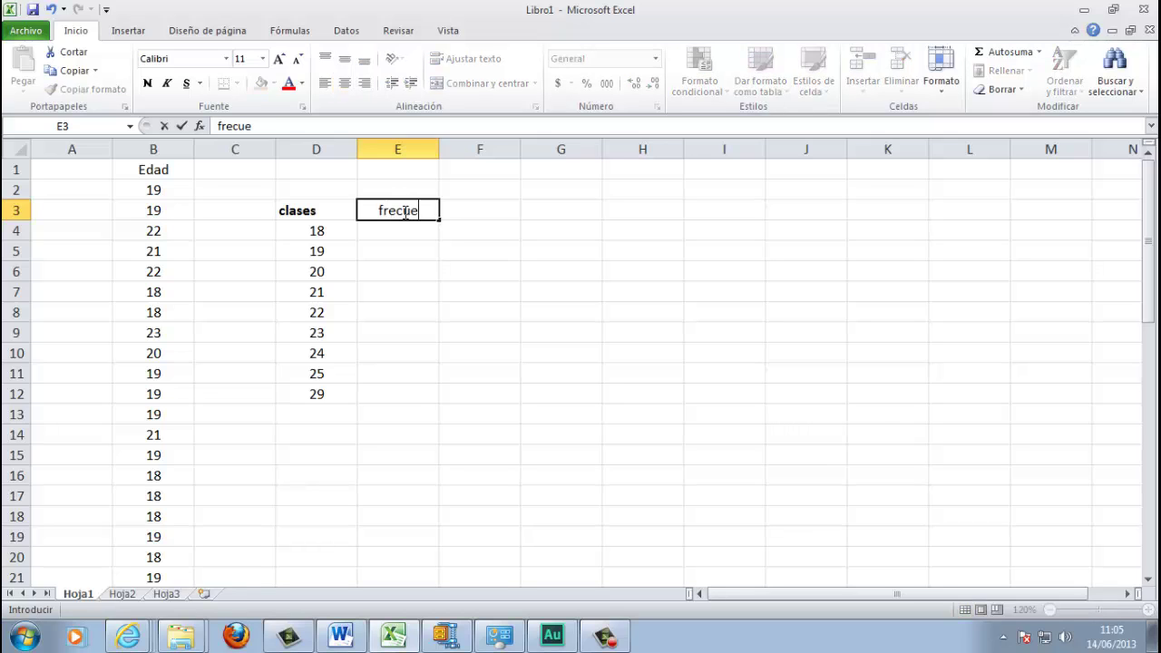
pyautogui.write('ncias')
pyautogui.press('Return')
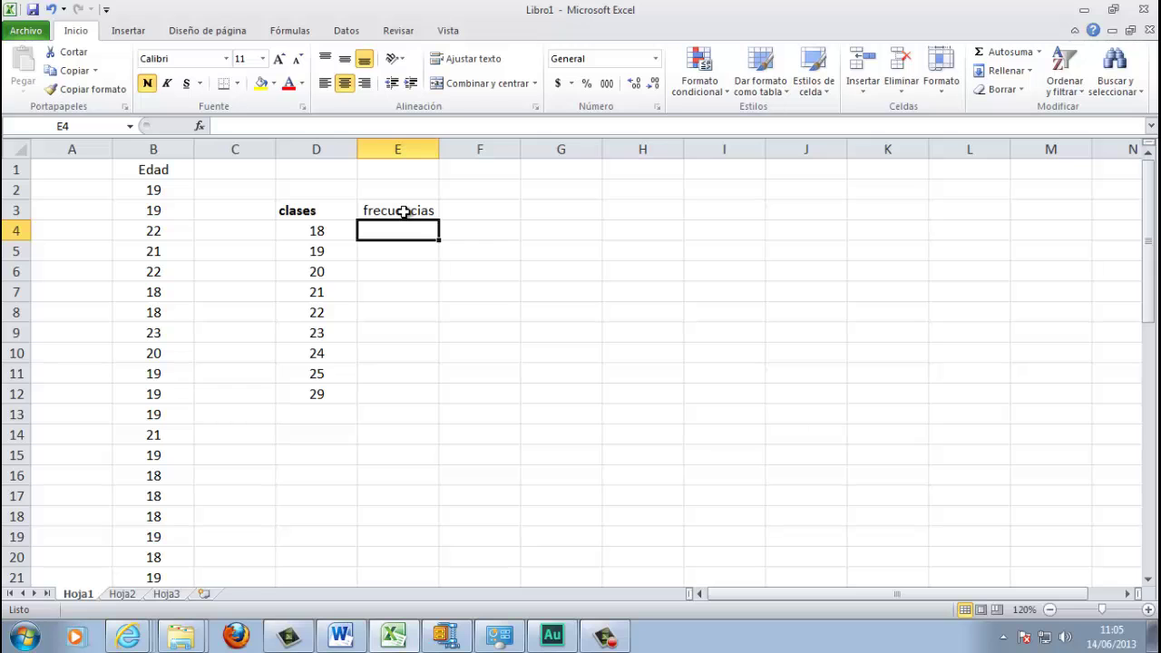
# Step: Copy the bold formatting of the "clases" header in D3 to the "frecuencias" header in E3
pyautogui.moveTo(332, 214); pyautogui.dragTo(390, 208)
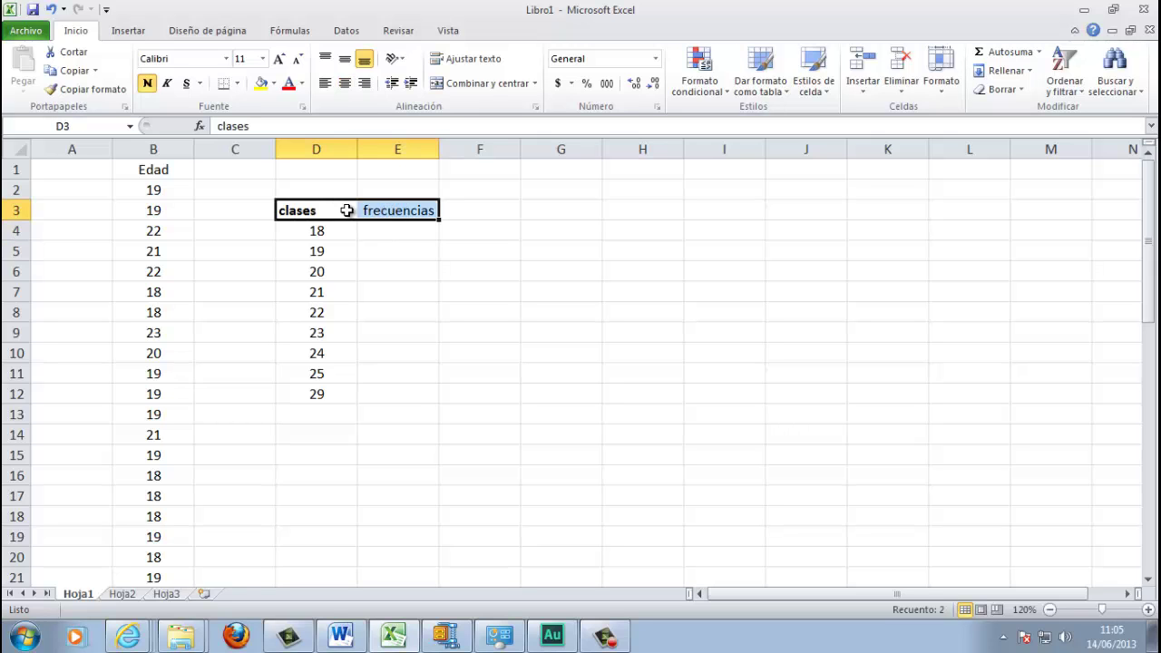
pyautogui.click(336, 210)
pyautogui.click(77, 89)
pyautogui.click(388, 210)
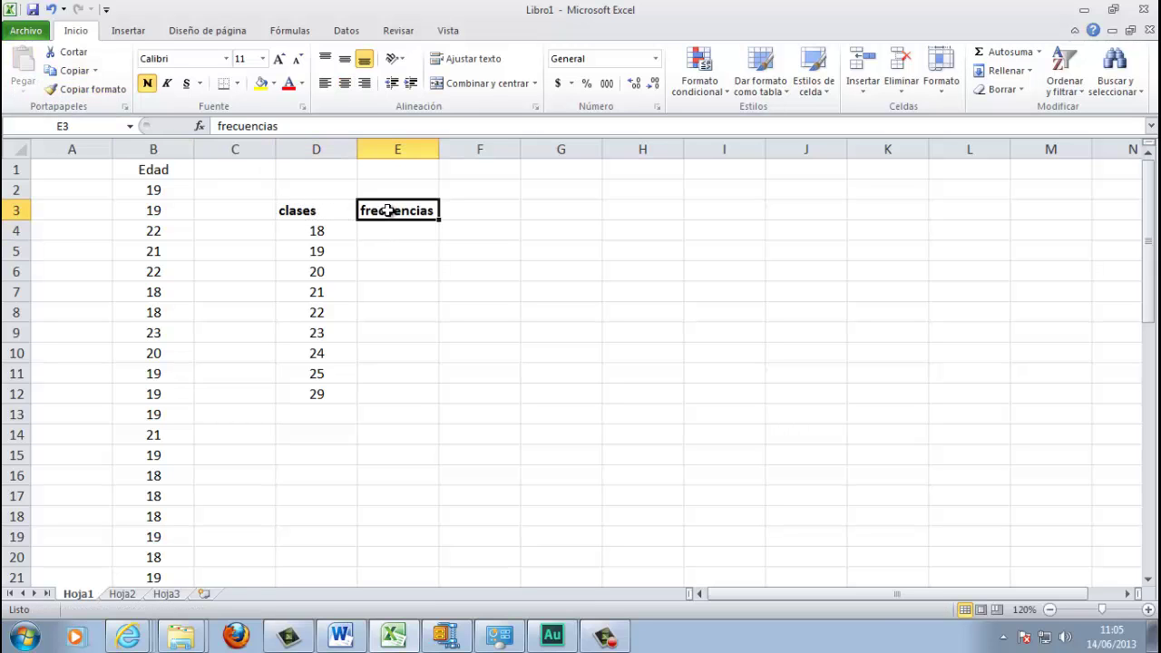
# Step: Centre the contents of columns D and E horizontally
pyautogui.click(317, 149)
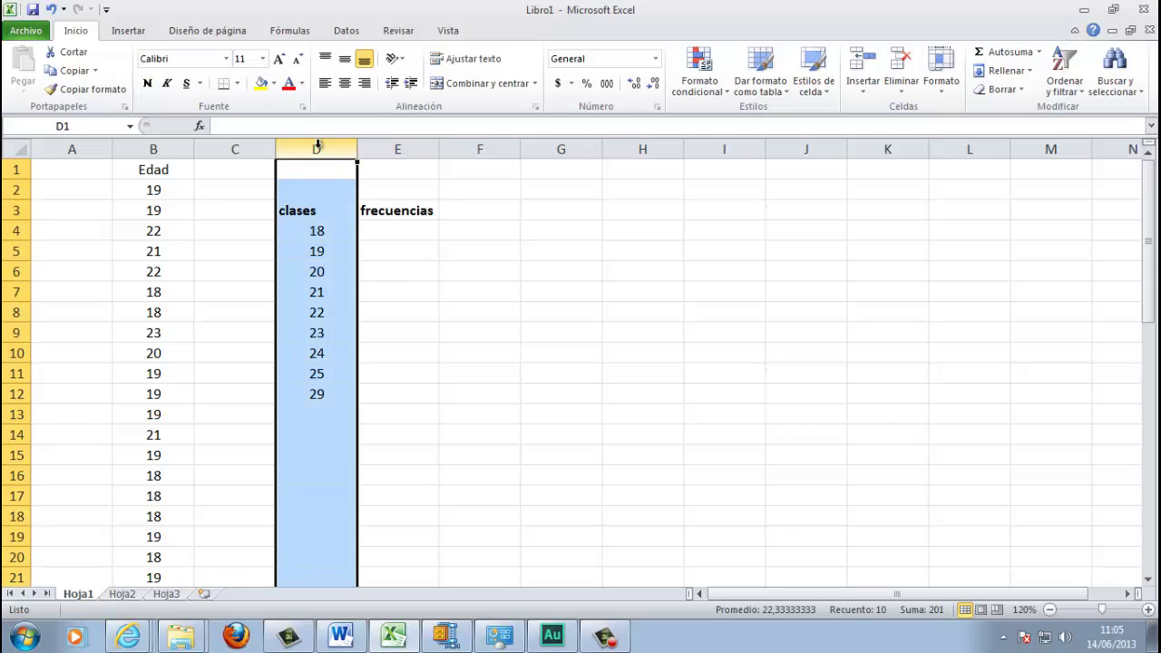
pyautogui.moveTo(317, 149); pyautogui.dragTo(398, 149)
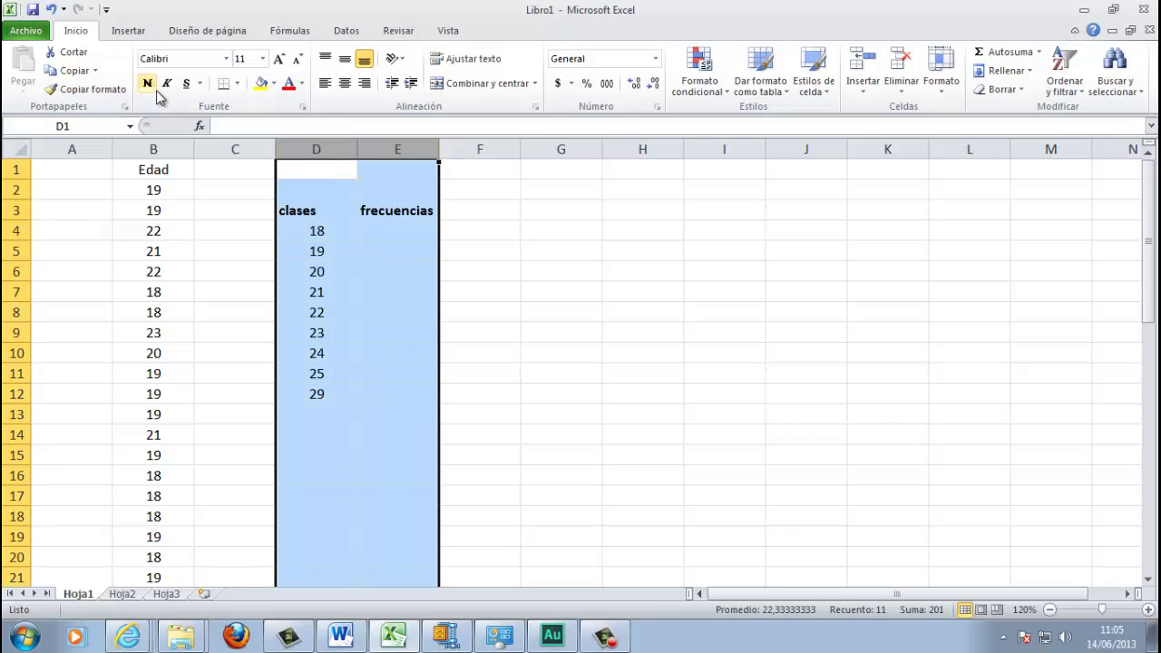
pyautogui.click(345, 83)
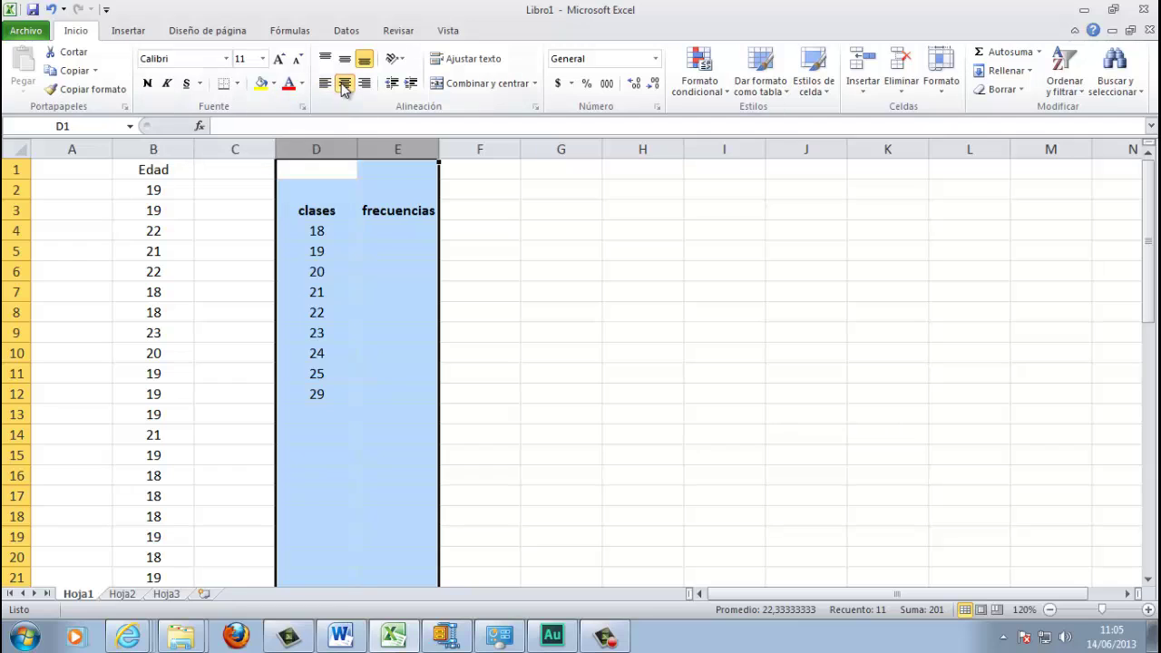
# Step: Insert the FRECUENCIA function in E4, choosing it from the full list of functions
pyautogui.click(394, 240)
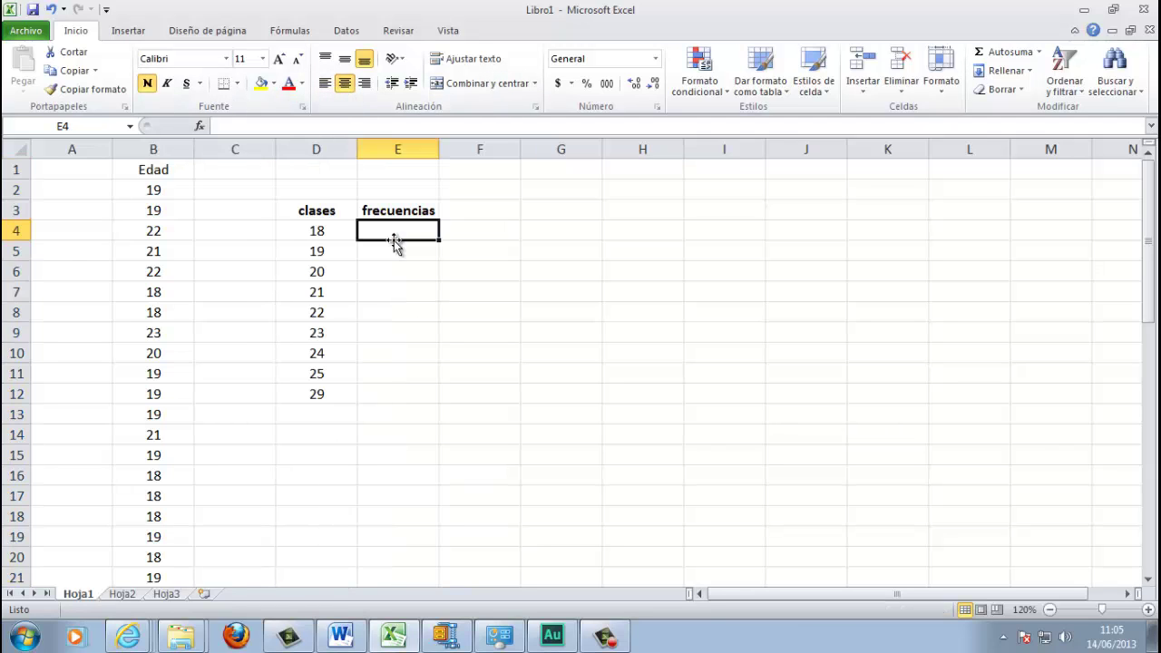
pyautogui.click(200, 129)
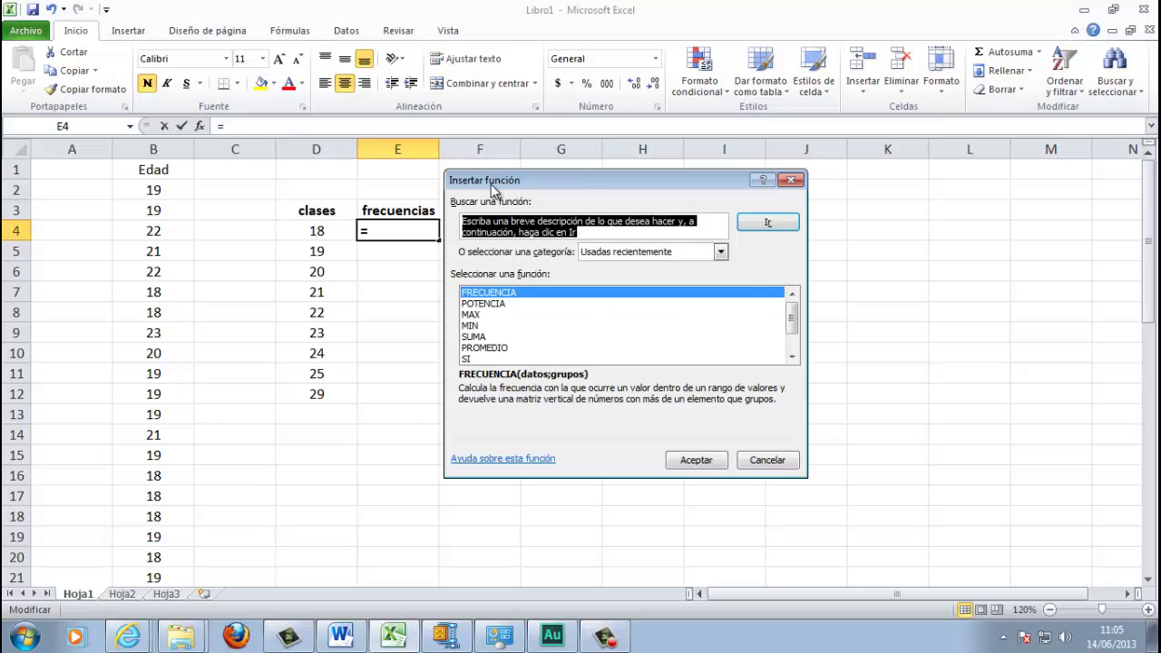
pyautogui.click(700, 255)
pyautogui.click(640, 280)
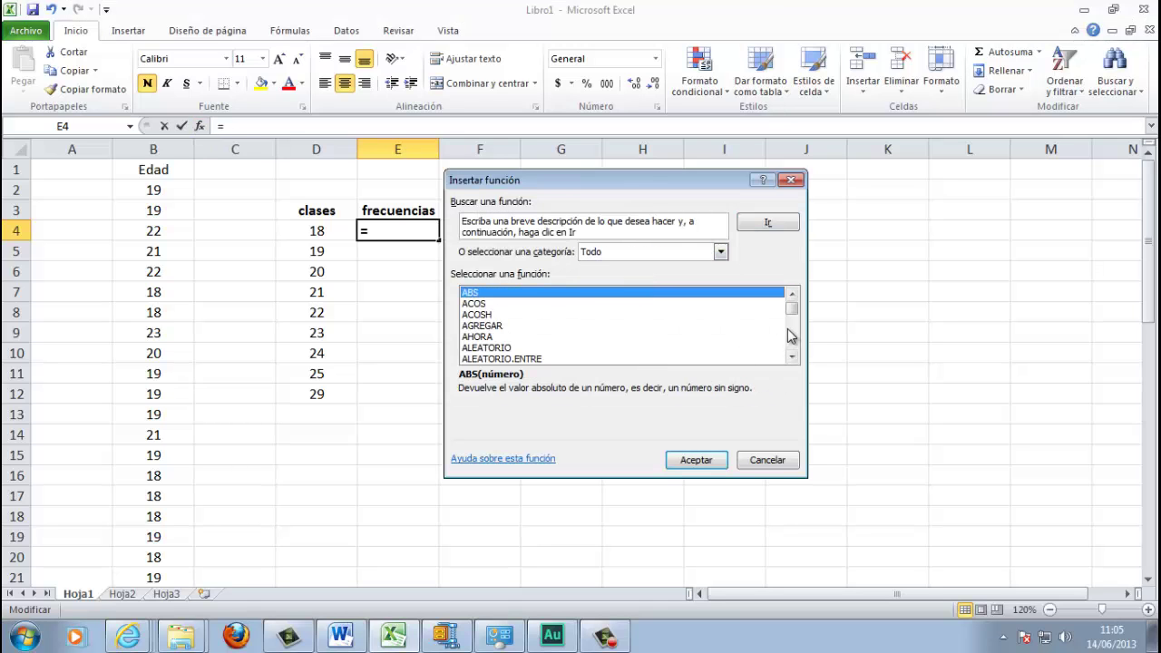
pyautogui.moveTo(792, 306)
pyautogui.mouseDown()
pyautogui.moveTo(793, 332)
pyautogui.moveTo(792, 296)
pyautogui.mouseUp()
pyautogui.click(792, 357)
pyautogui.moveTo(792, 356); pyautogui.dragTo(791, 357)
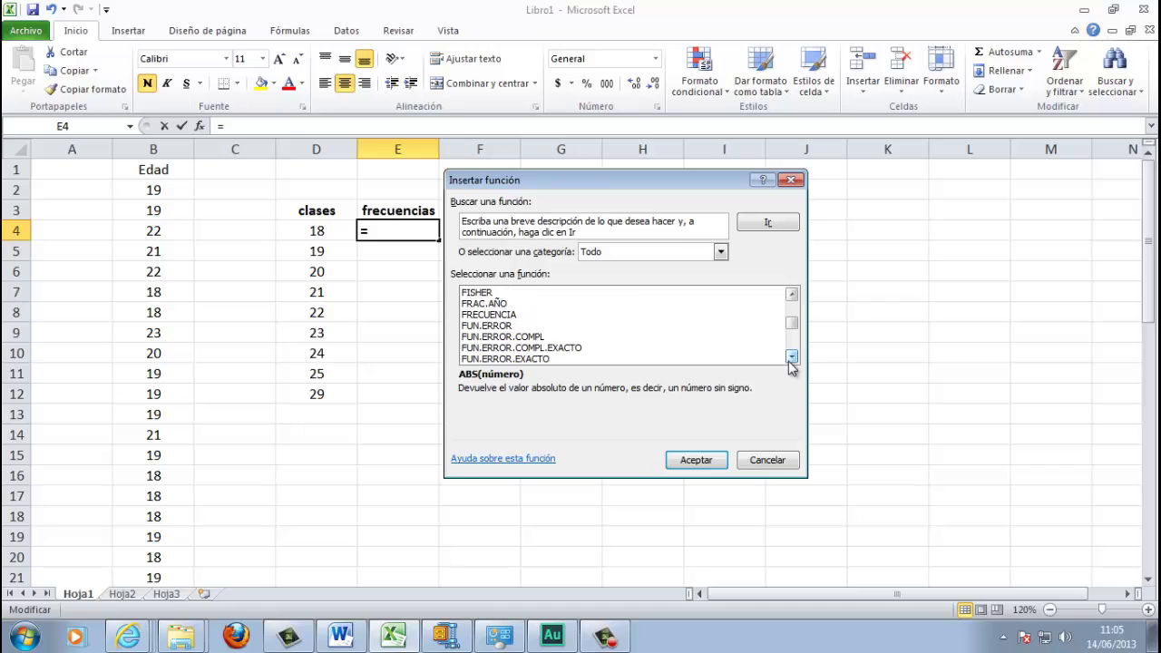
pyautogui.click(492, 315)
pyautogui.click(695, 460)
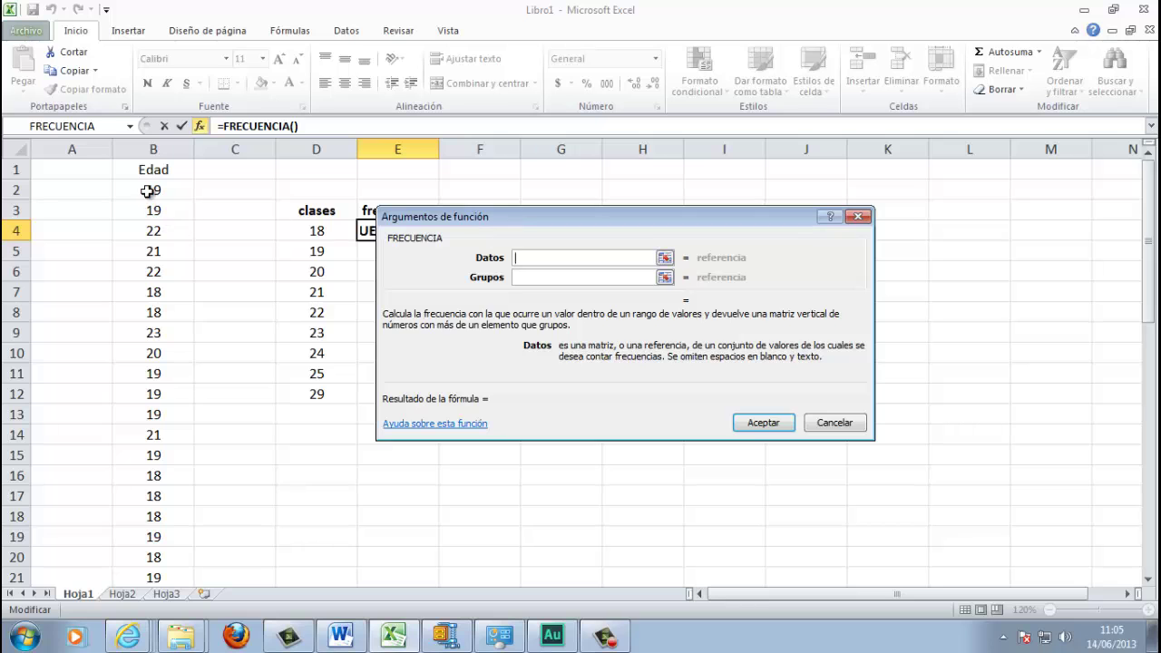
# Step: Set the function's Datos to the absolute range $B$2:$B$51 and Grupos to D4:D12, and accept it
pyautogui.moveTo(145, 190); pyautogui.dragTo(160, 536)
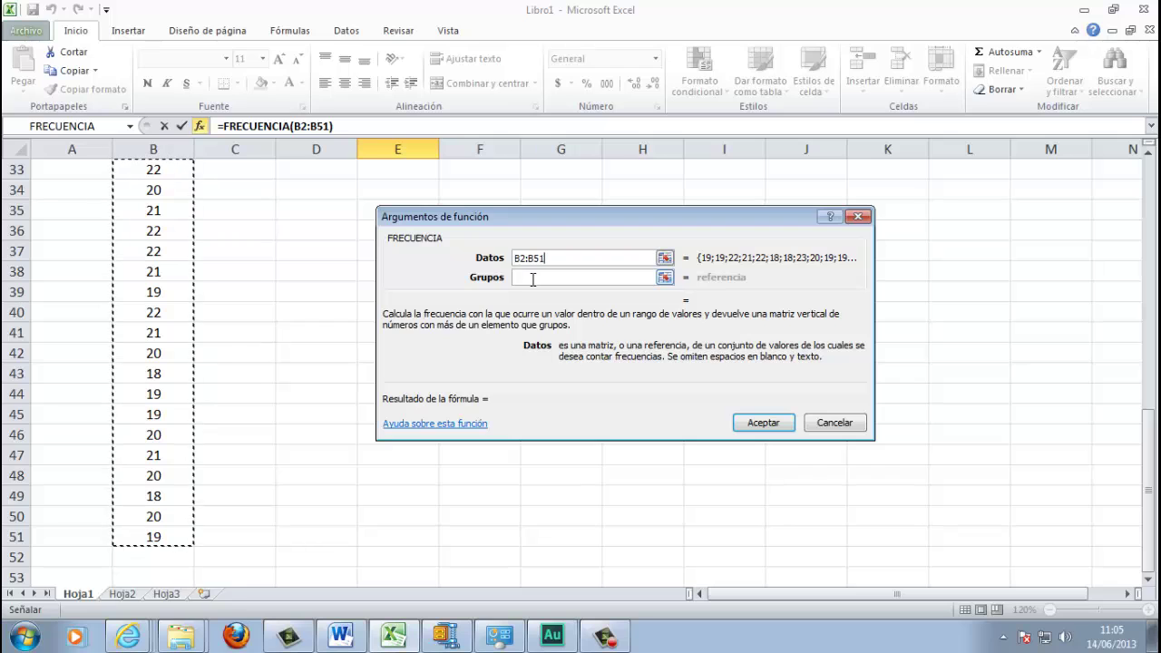
pyautogui.press('F4')
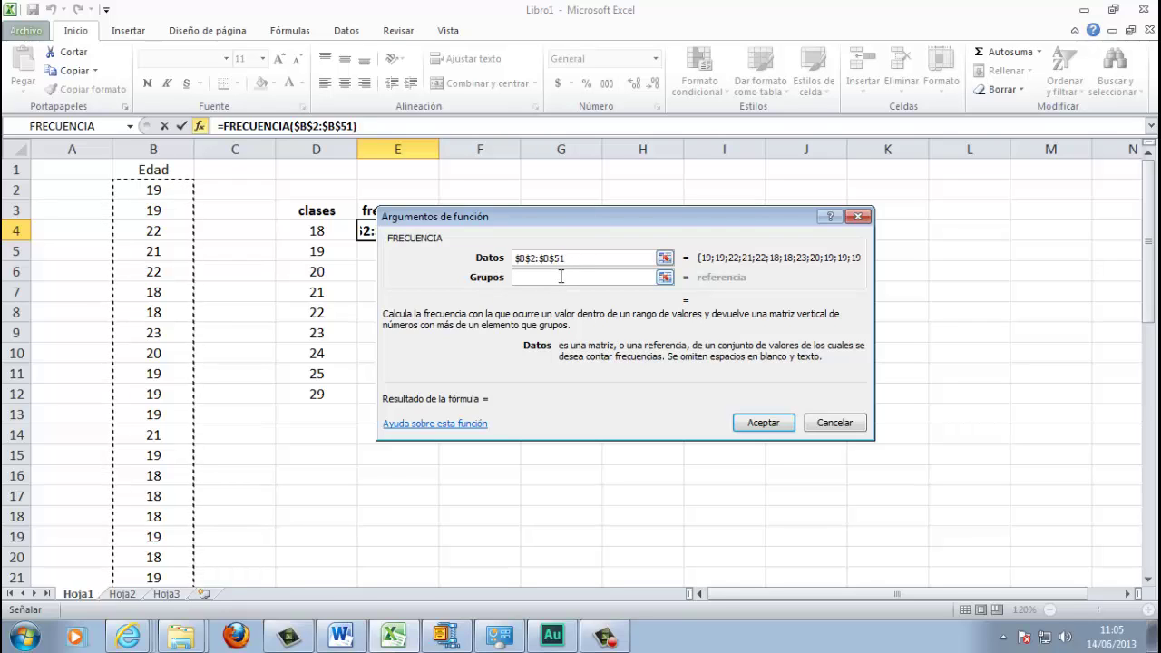
pyautogui.click(560, 277)
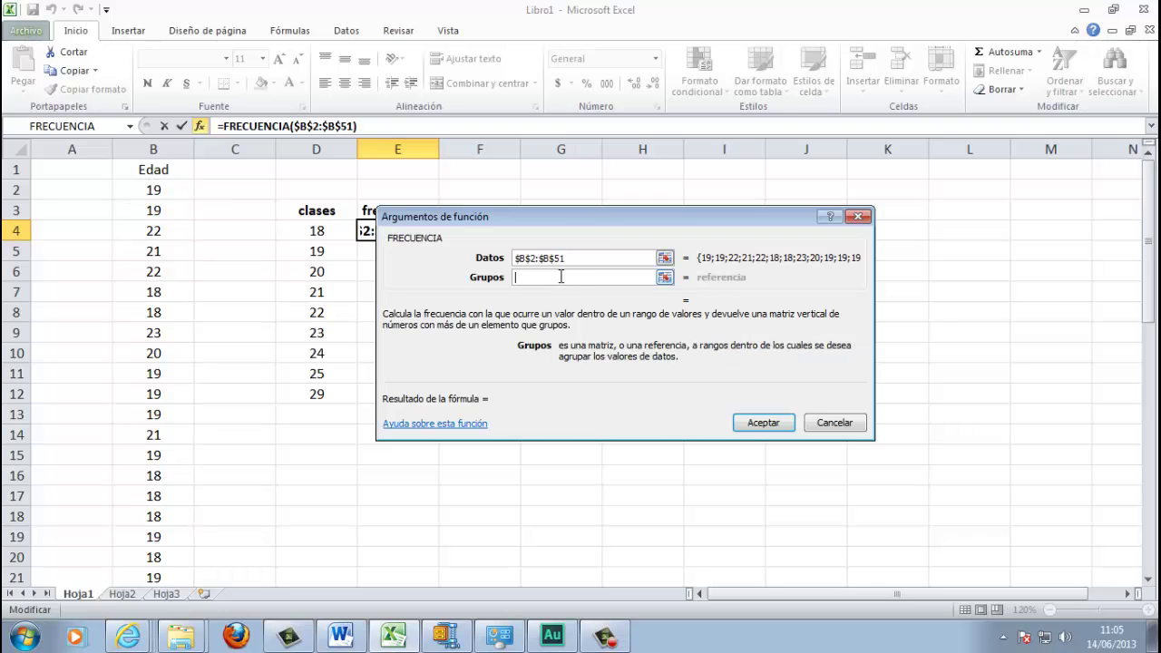
pyautogui.moveTo(587, 225); pyautogui.dragTo(662, 197)
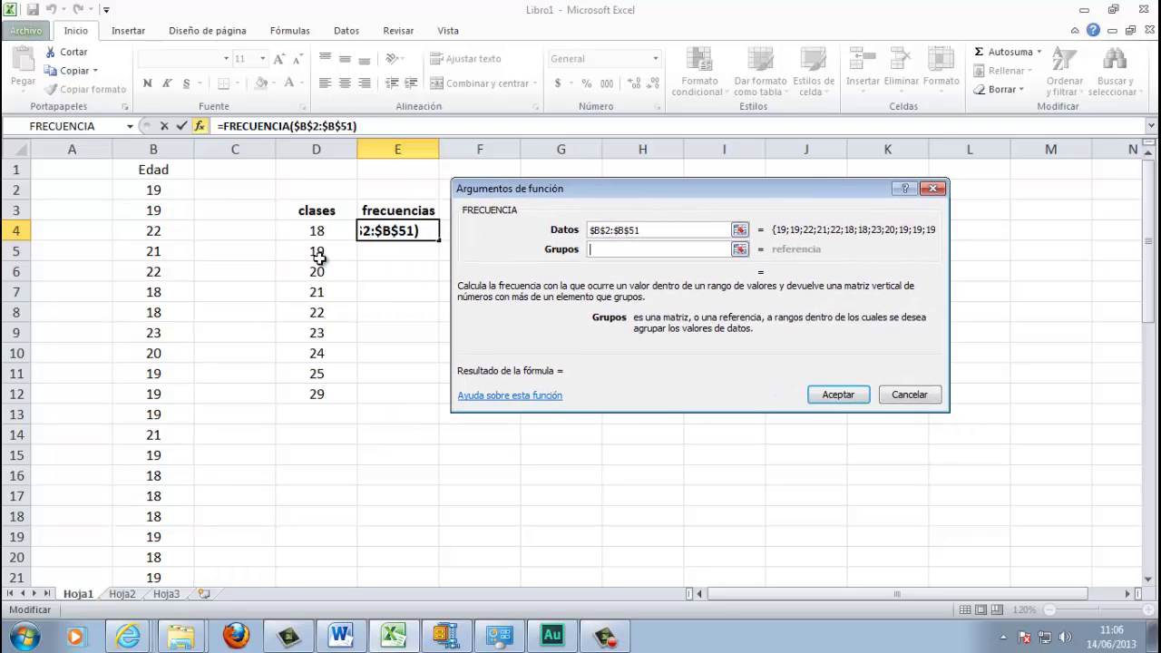
pyautogui.moveTo(322, 234); pyautogui.dragTo(333, 386)
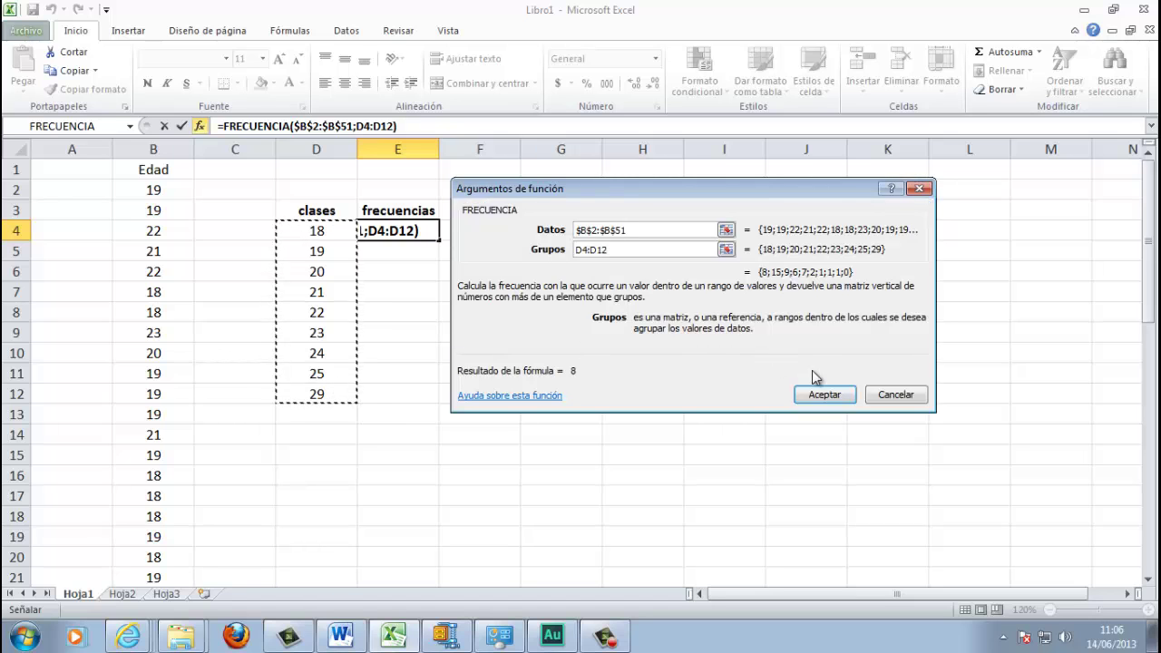
pyautogui.click(825, 394)
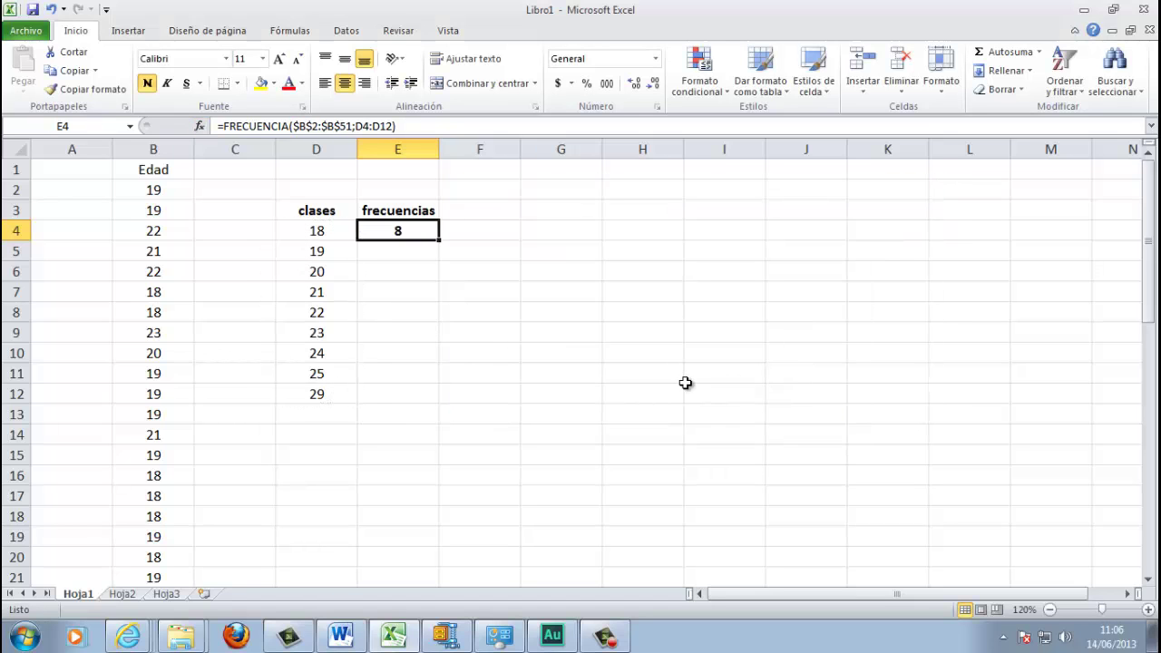
# Step: Fill the E4 formula down to E12 and re-enter it as a single array formula across E4:E12
pyautogui.click(427, 257)
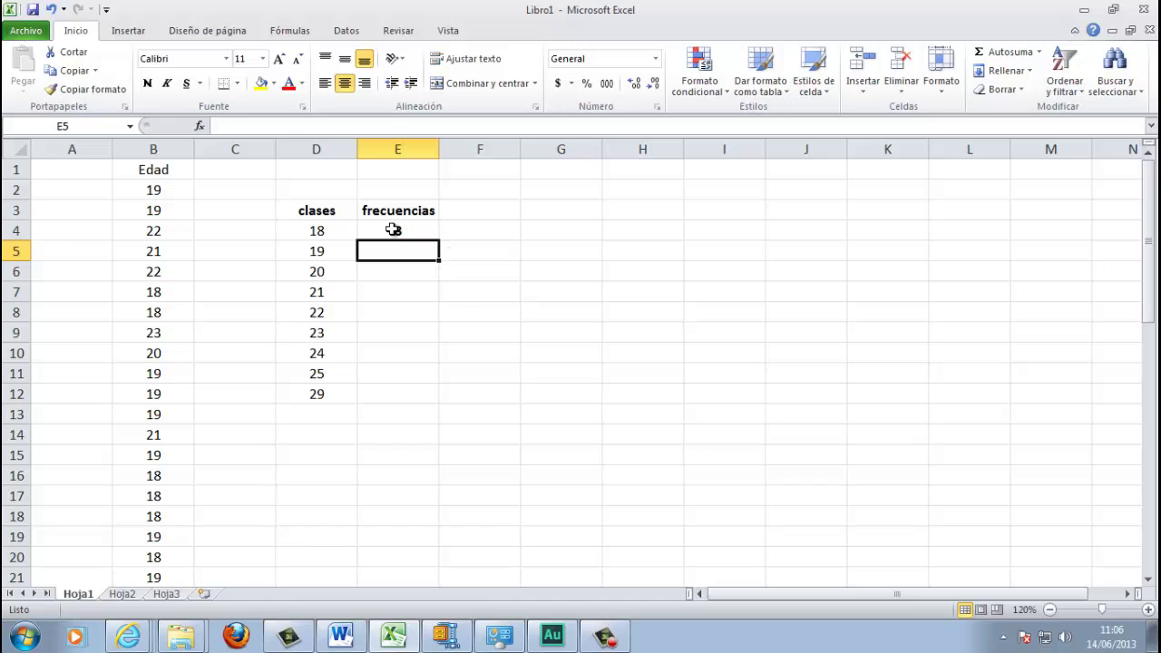
pyautogui.click(393, 229)
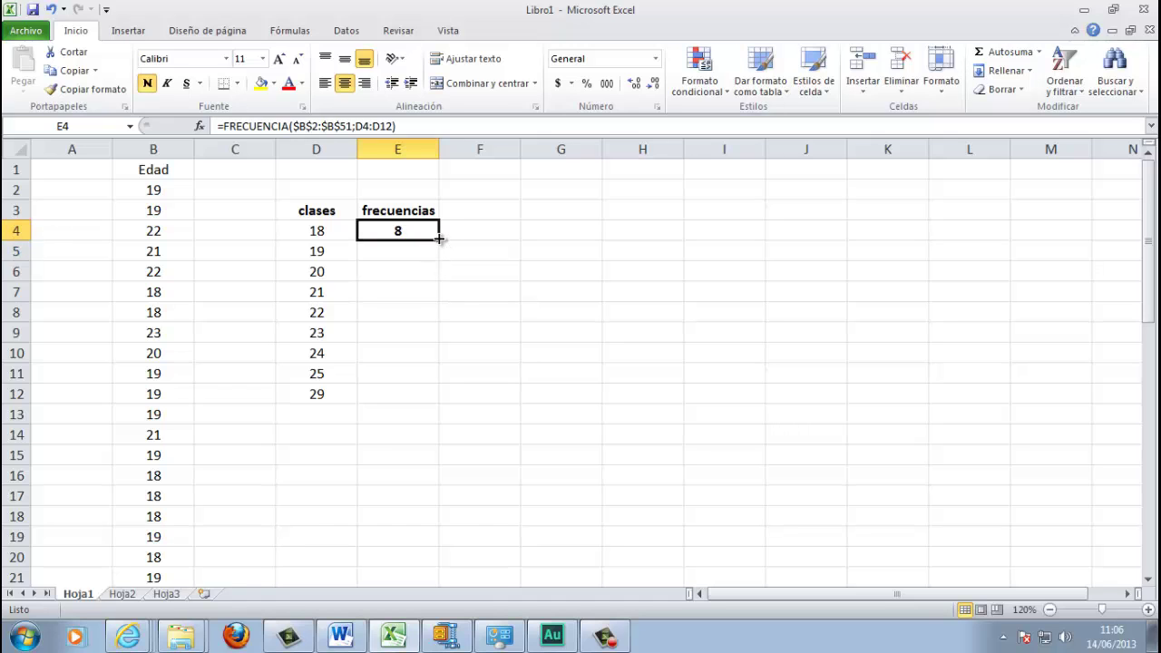
pyautogui.moveTo(440, 238); pyautogui.dragTo(441, 399)
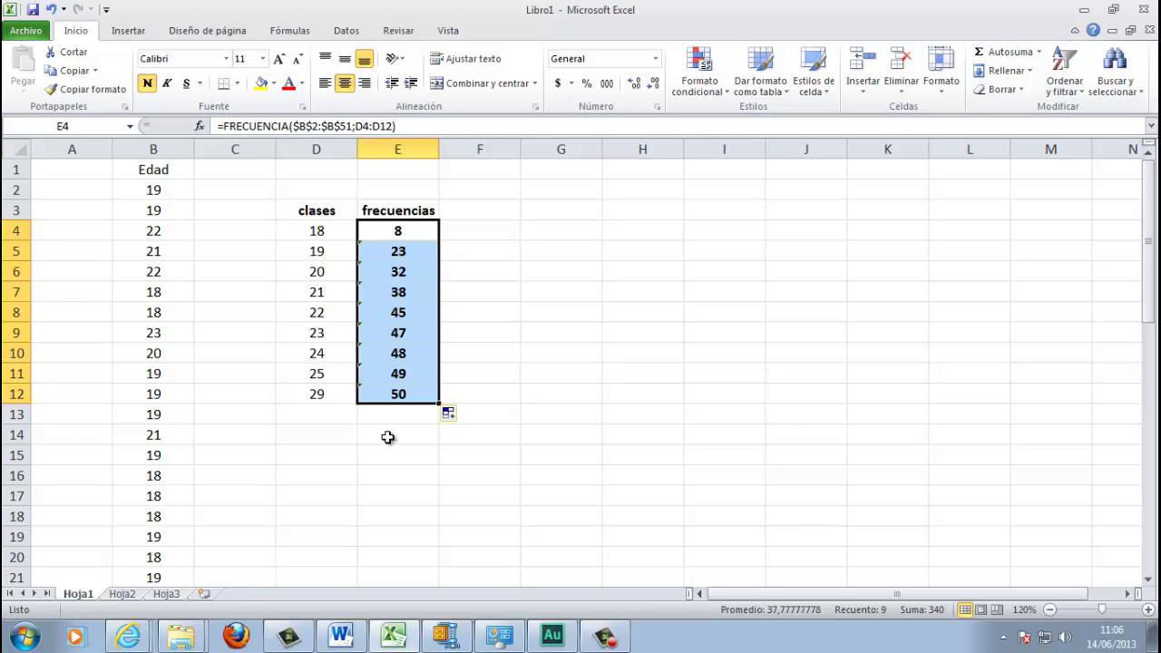
pyautogui.click(224, 126)
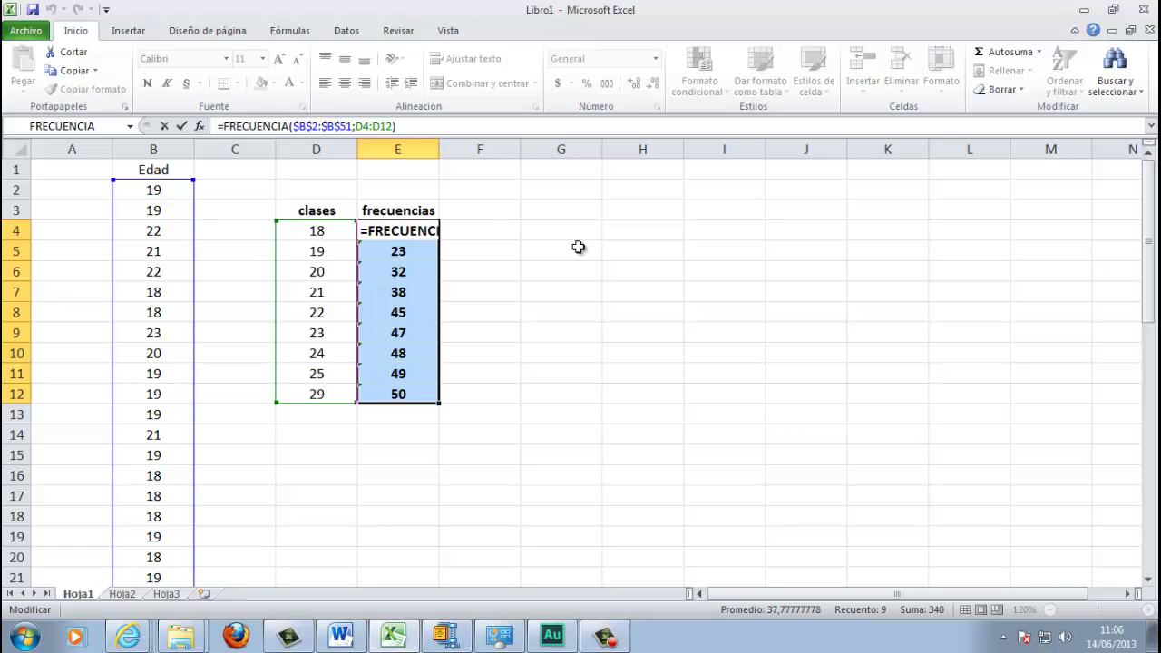
pyautogui.hotkey('ctrl', 'shift', 'Return')
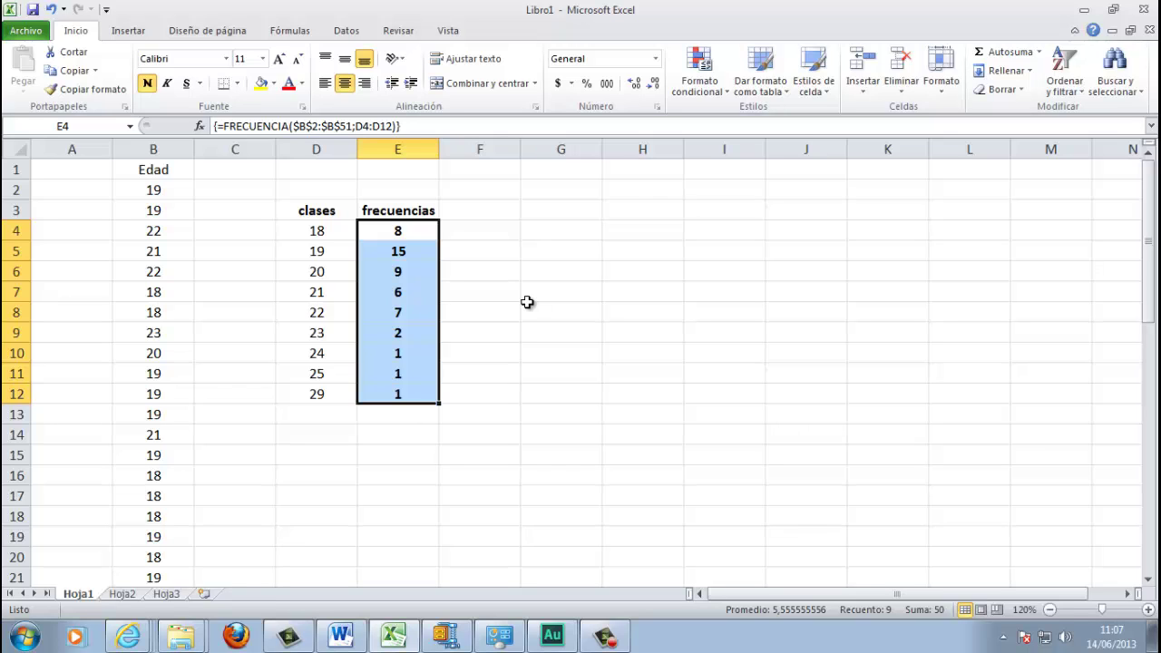
# Step: Total the frequencies E4:E12 in E13 with an automatic sum
pyautogui.click(407, 414)
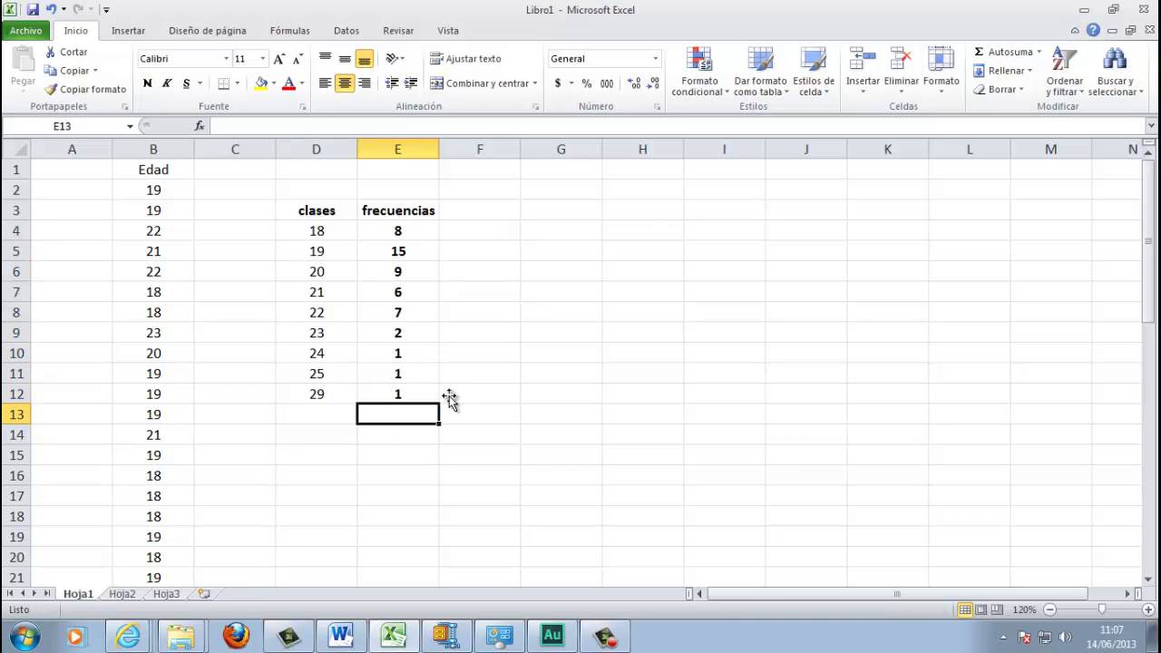
pyautogui.click(1004, 55)
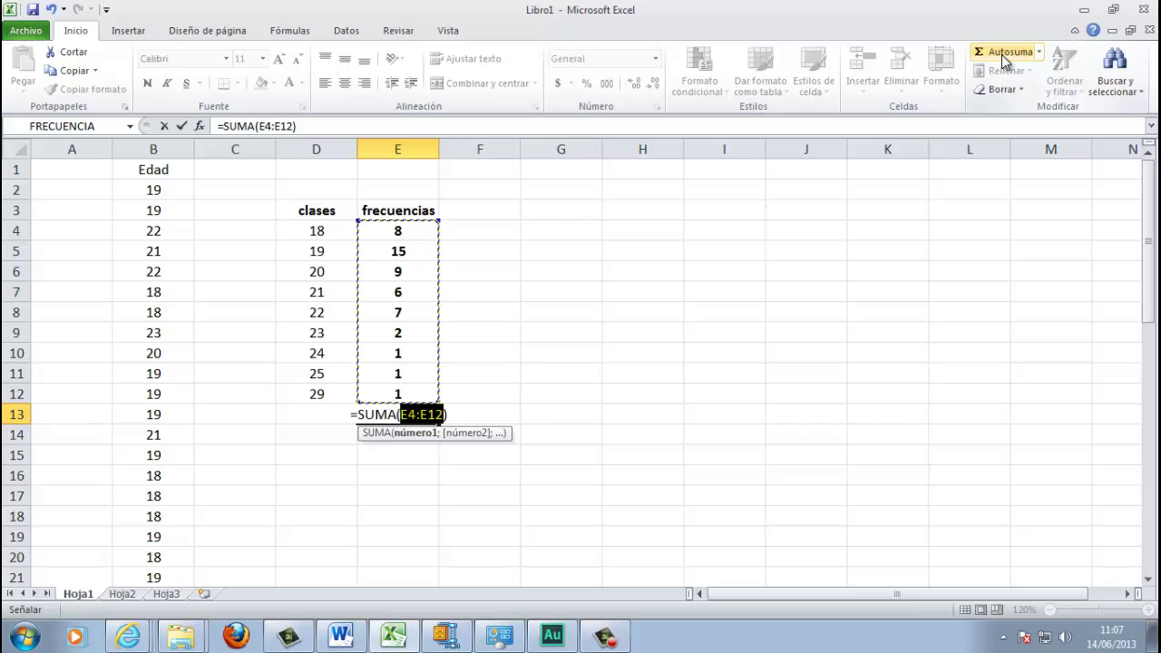
pyautogui.press('Return')
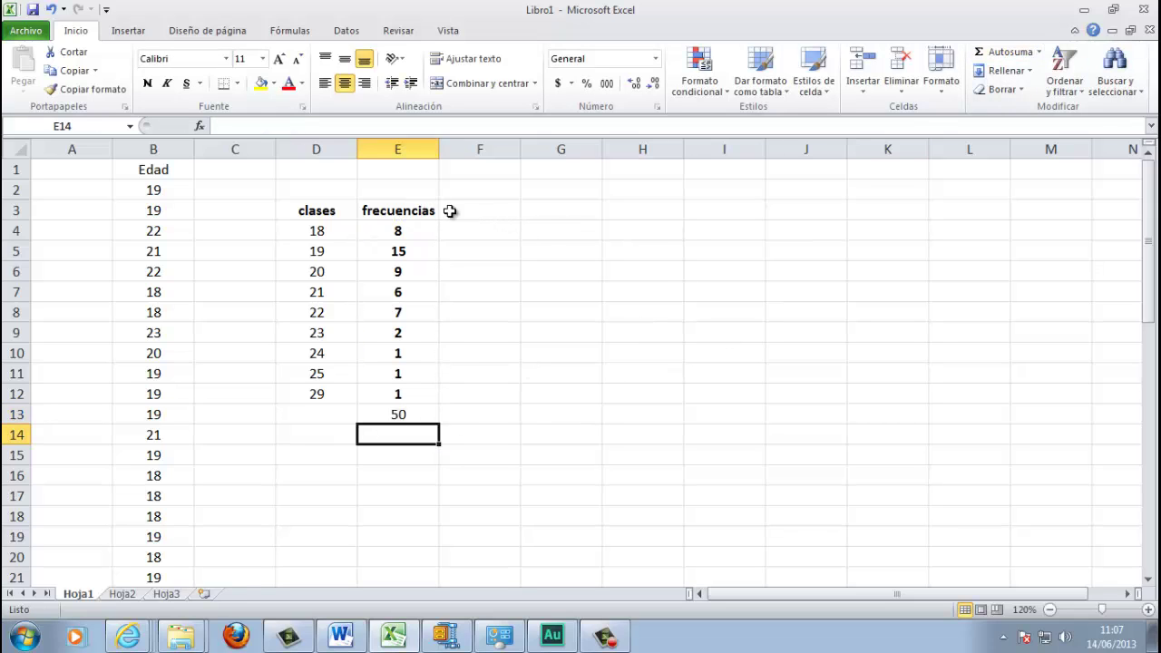
# Step: Enter the header "Frec Acunulada" in F3 and fit the width of column F to it
pyautogui.click(490, 214)
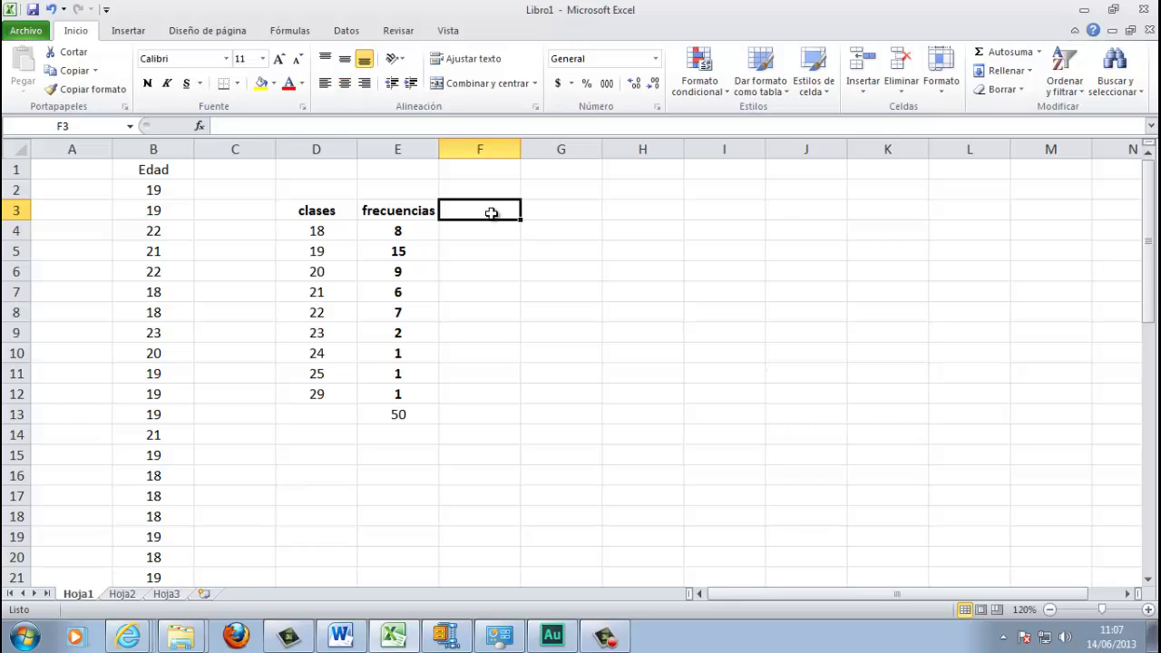
pyautogui.write('Frecue')
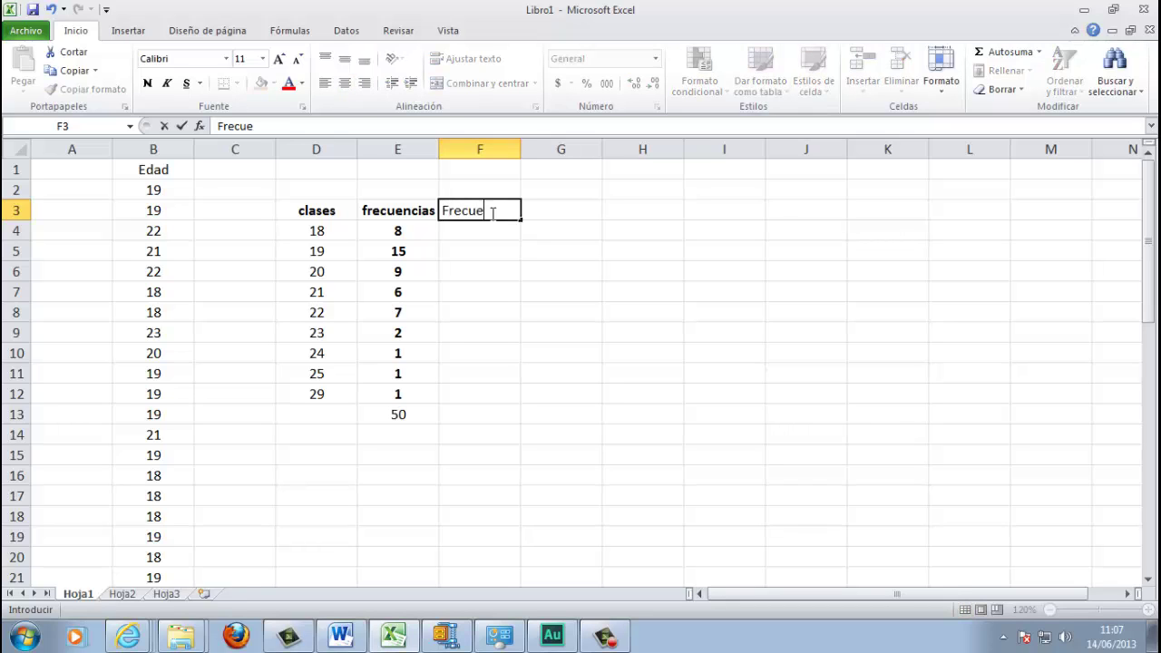
pyautogui.write('ncias')
pyautogui.press('BackSpace')
pyautogui.press('BackSpace')
pyautogui.press('BackSpace')
pyautogui.write('Acnu')
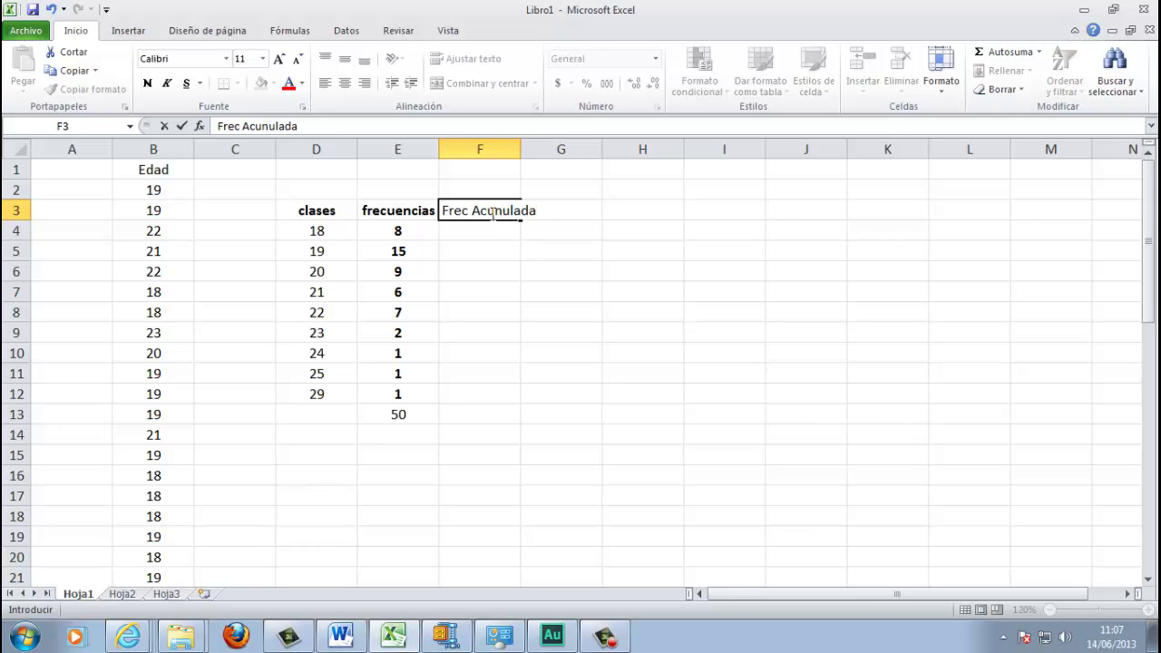
pyautogui.click(530, 248)
pyautogui.doubleClick(521, 149)
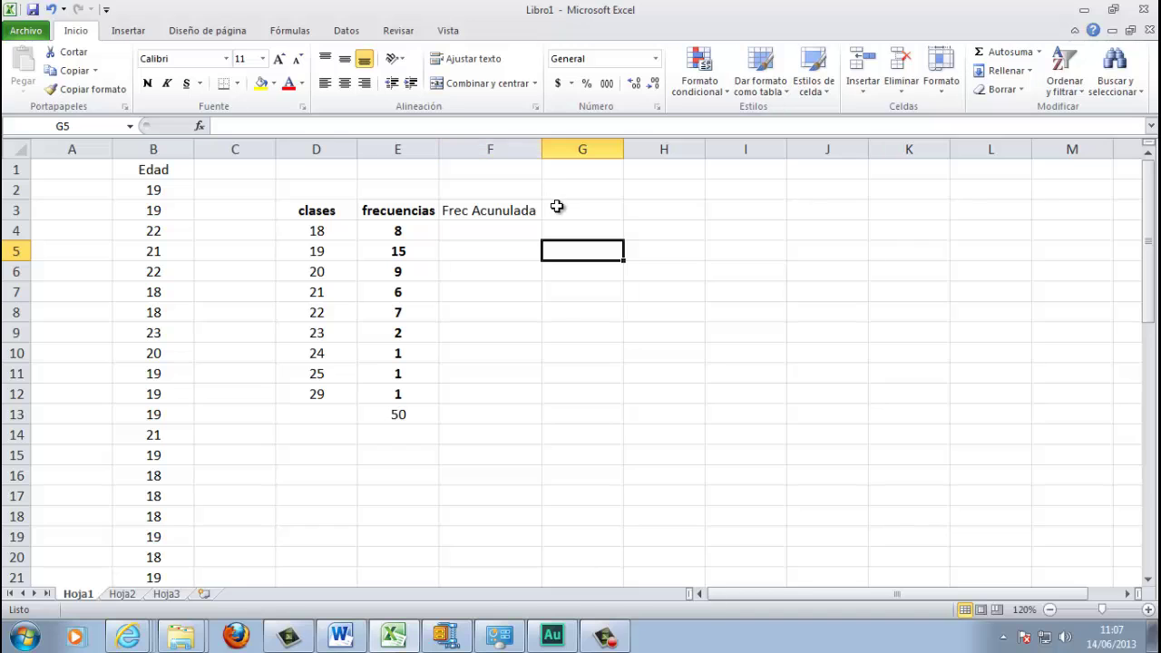
# Step: Enter the formula =E4 in F4 as the first cumulative frequency
pyautogui.click(496, 231)
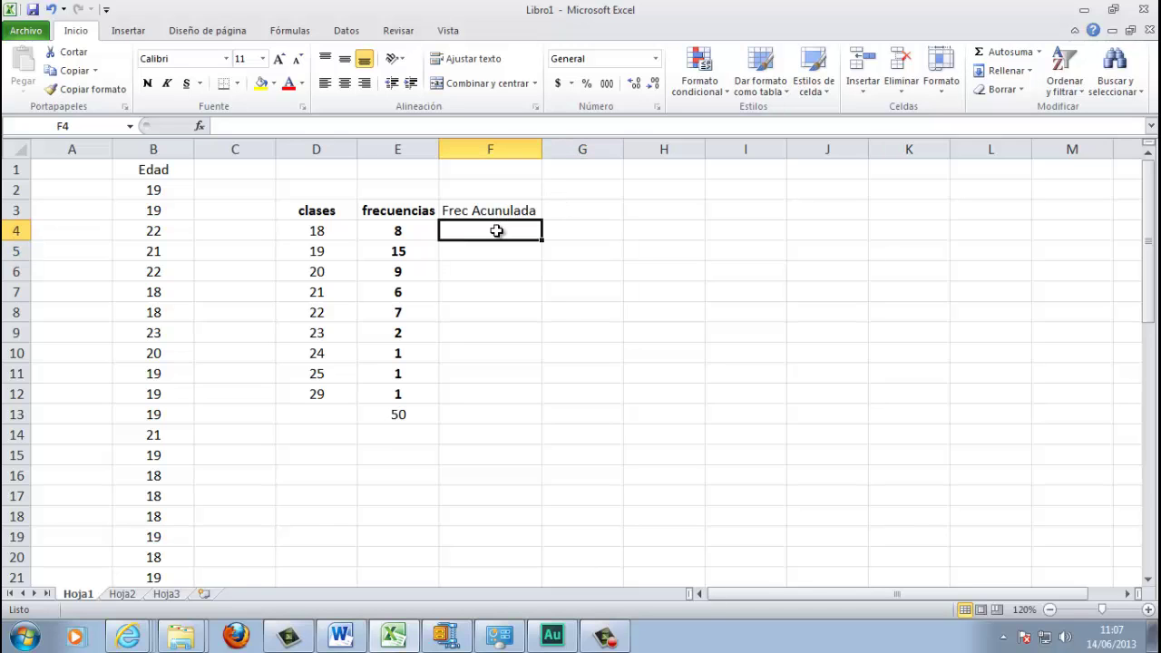
pyautogui.write('=')
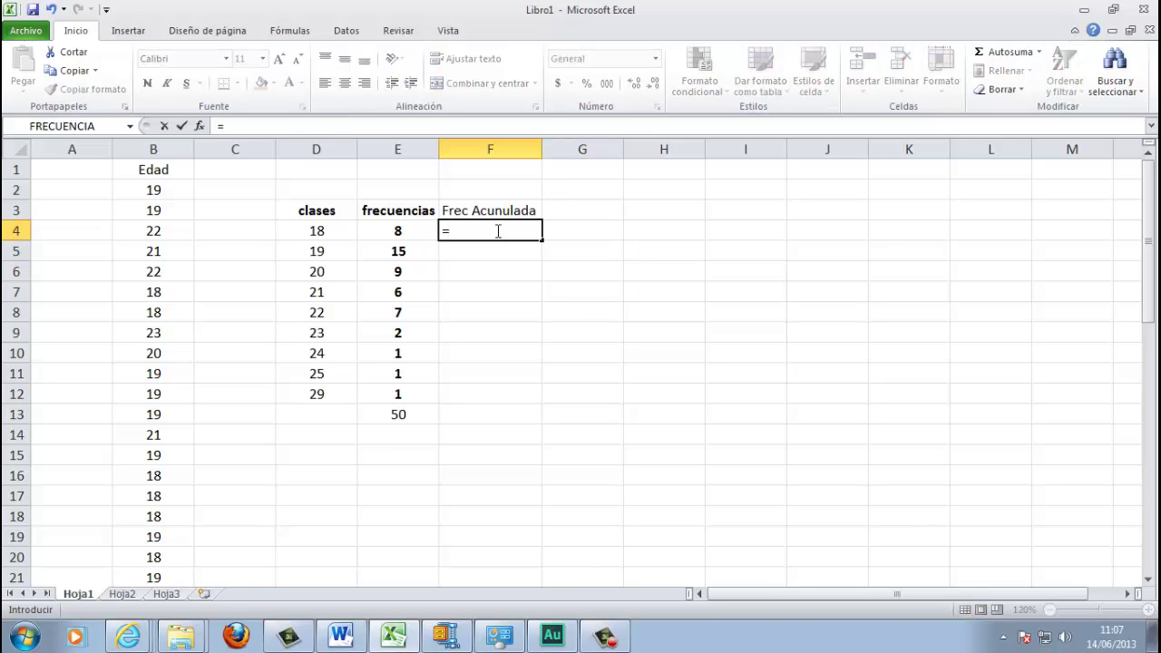
pyautogui.click(419, 230)
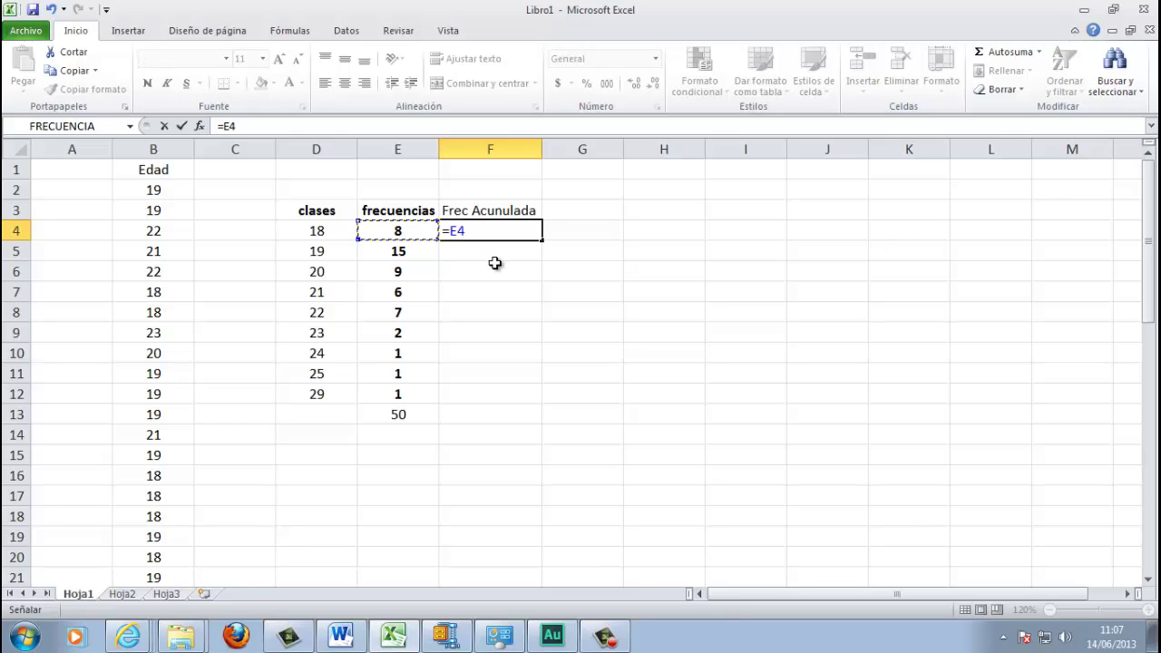
pyautogui.press('Return')
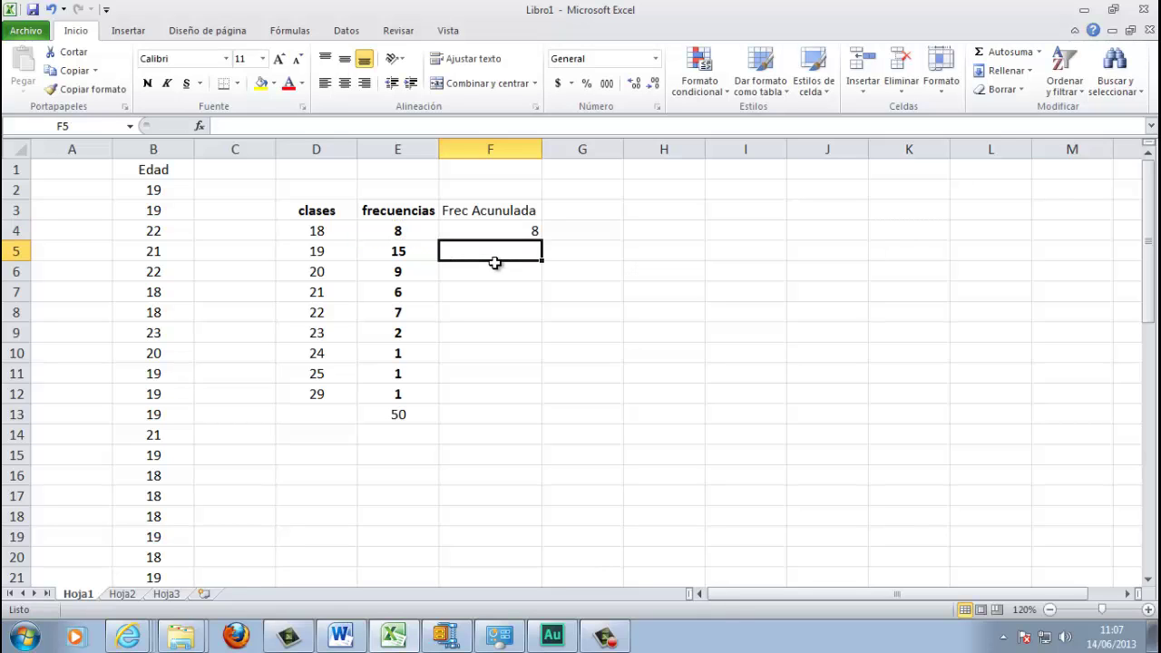
# Step: Enter the formula =E5+F4 in F5 for the second cumulative frequency
pyautogui.write('=')
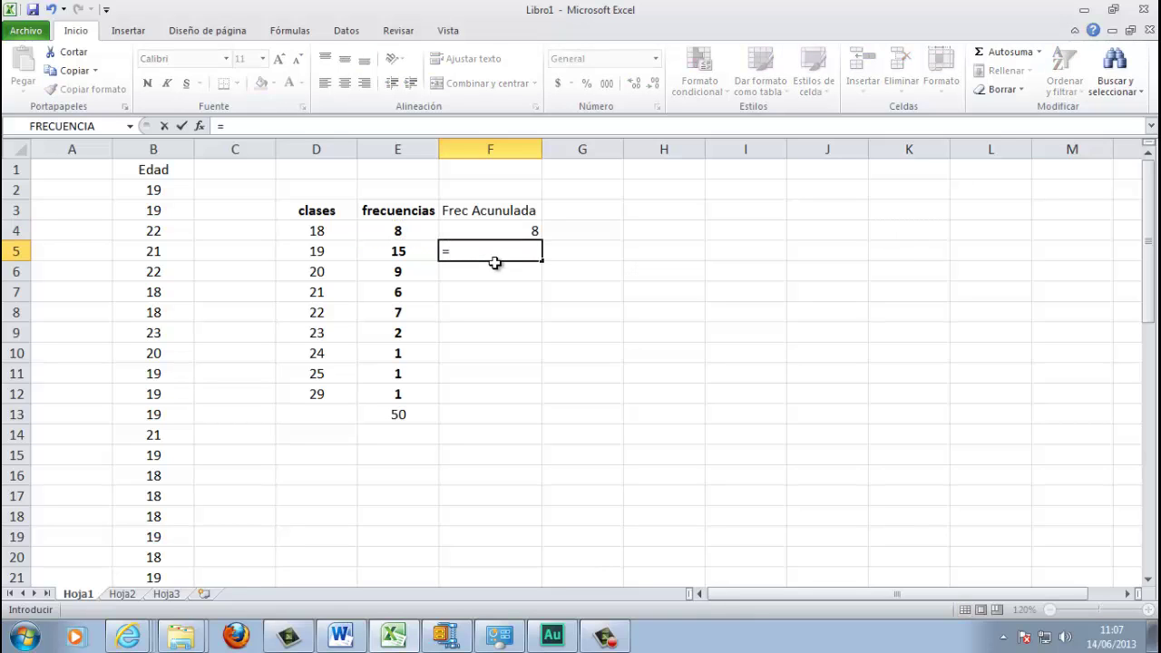
pyautogui.click(406, 252)
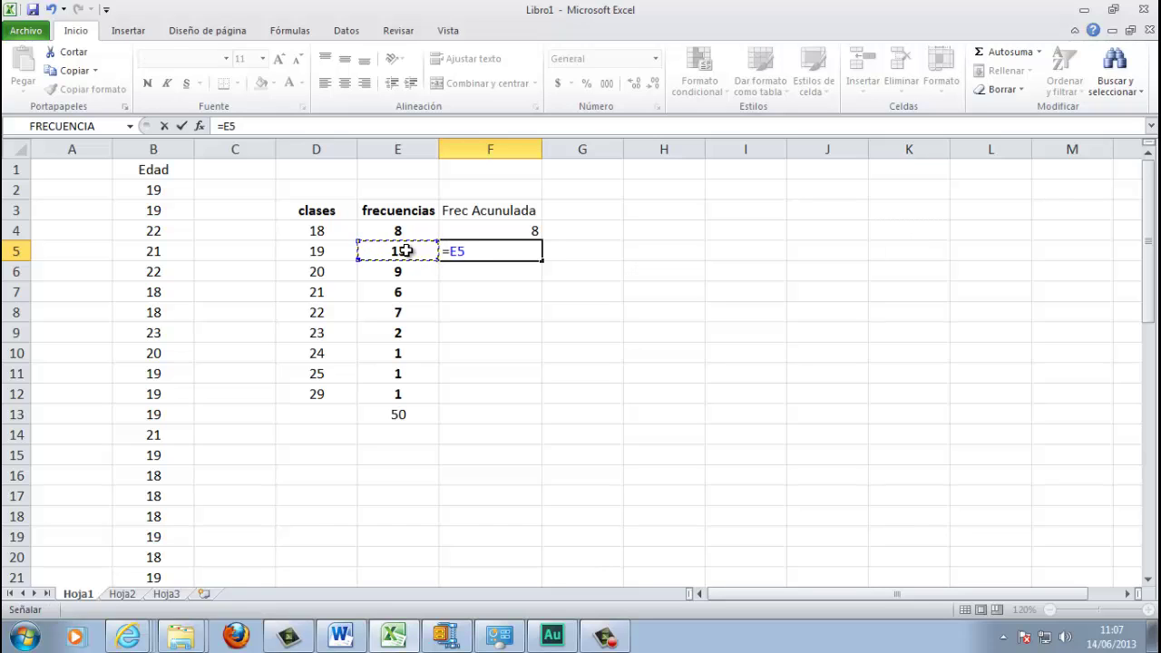
pyautogui.write('+')
pyautogui.click(500, 231)
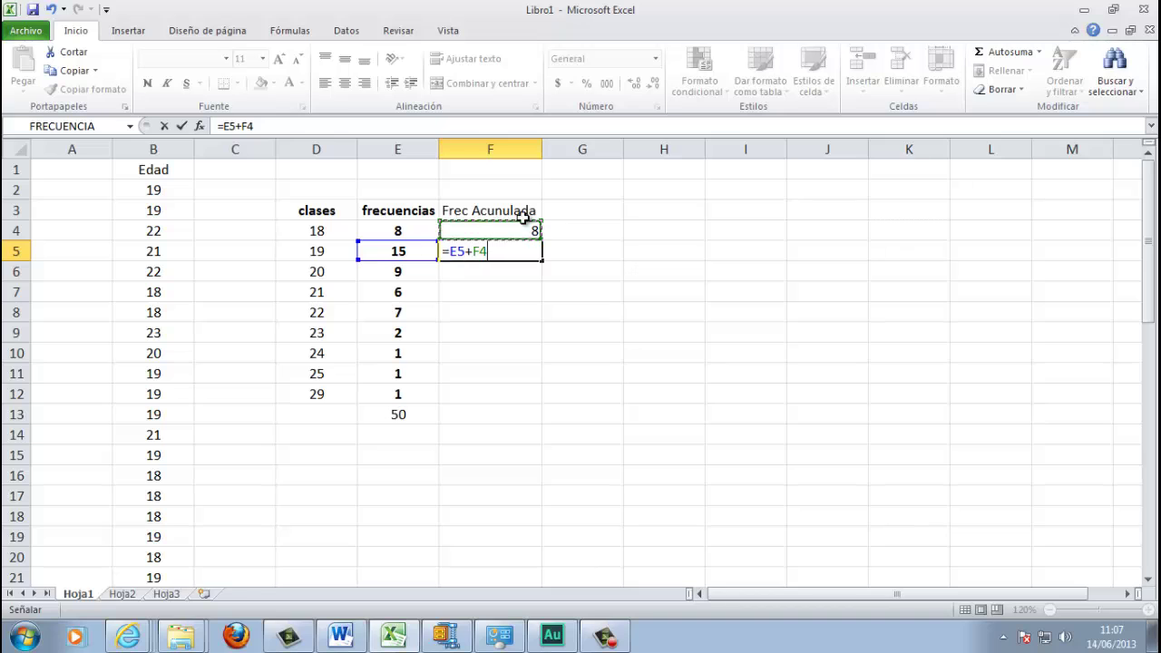
pyautogui.press('Return')
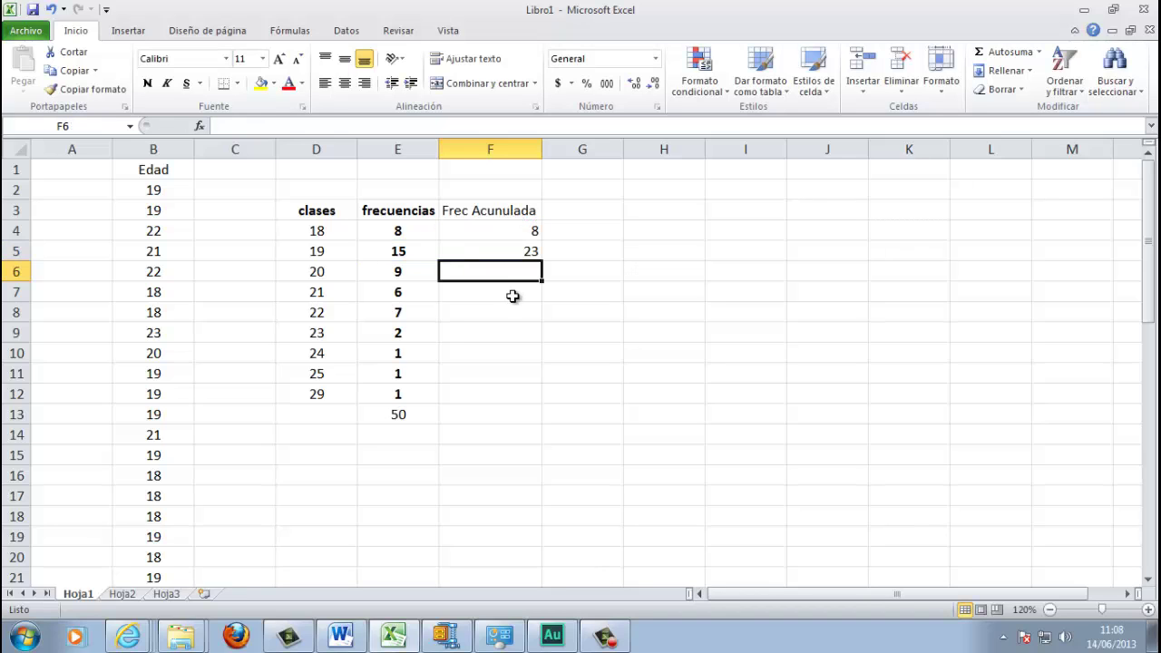
# Step: Correct the spelling of the header in F3 to "Frec Acumulada"
pyautogui.click(492, 212)
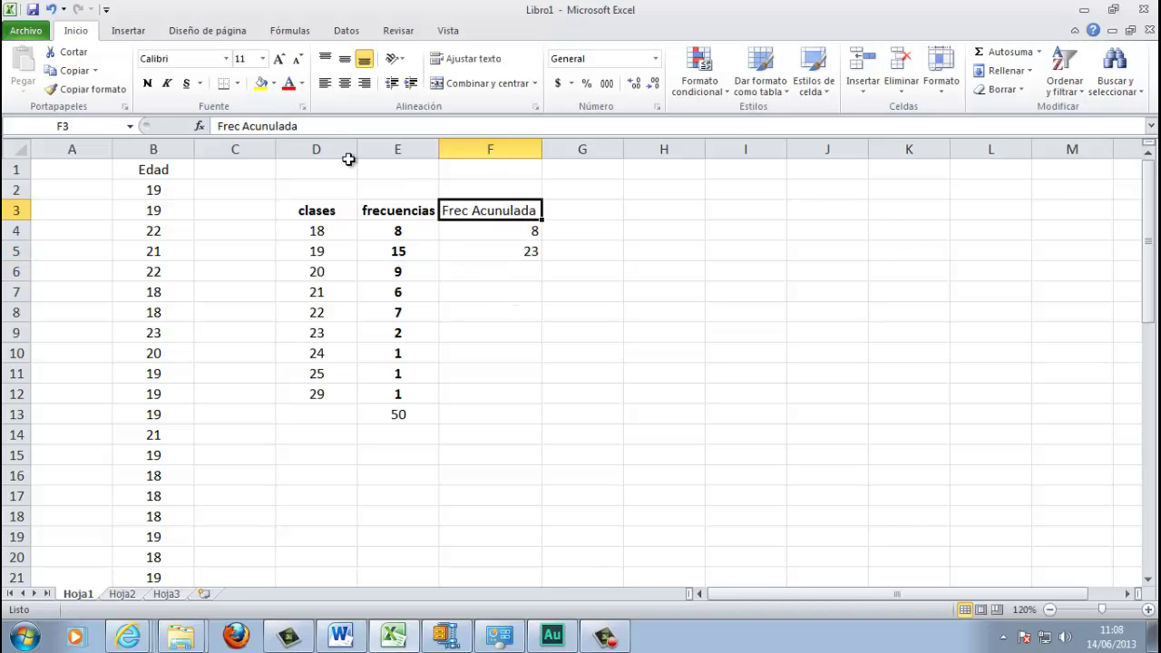
pyautogui.click(269, 128)
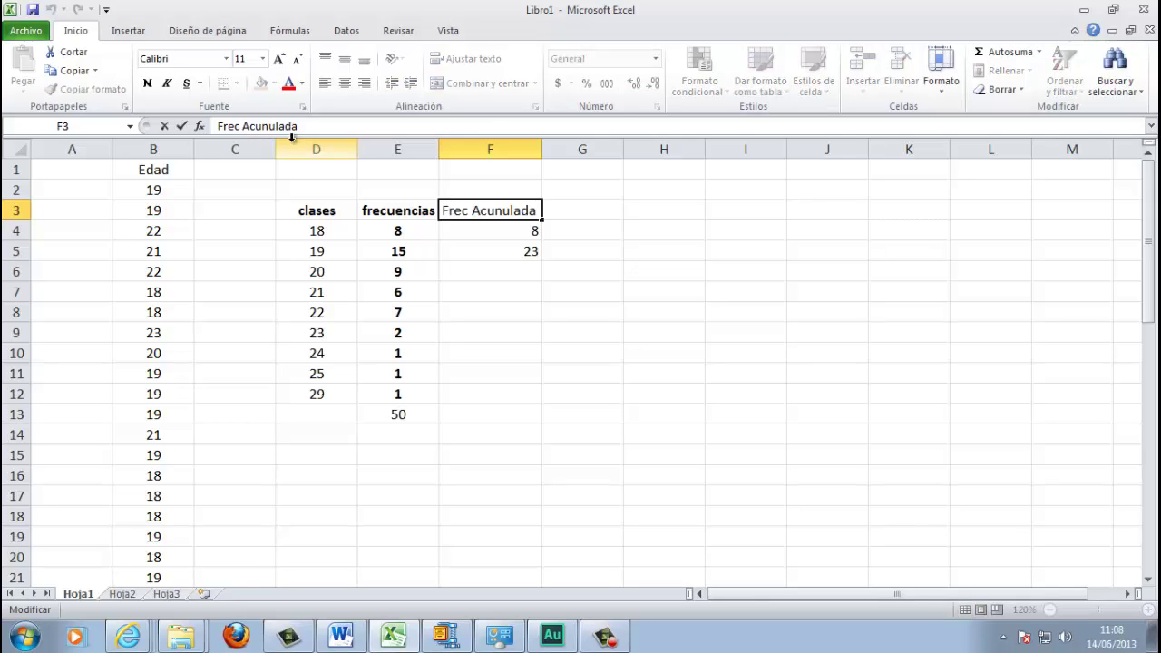
pyautogui.press('BackSpace')
pyautogui.write('m')
pyautogui.press('Return')
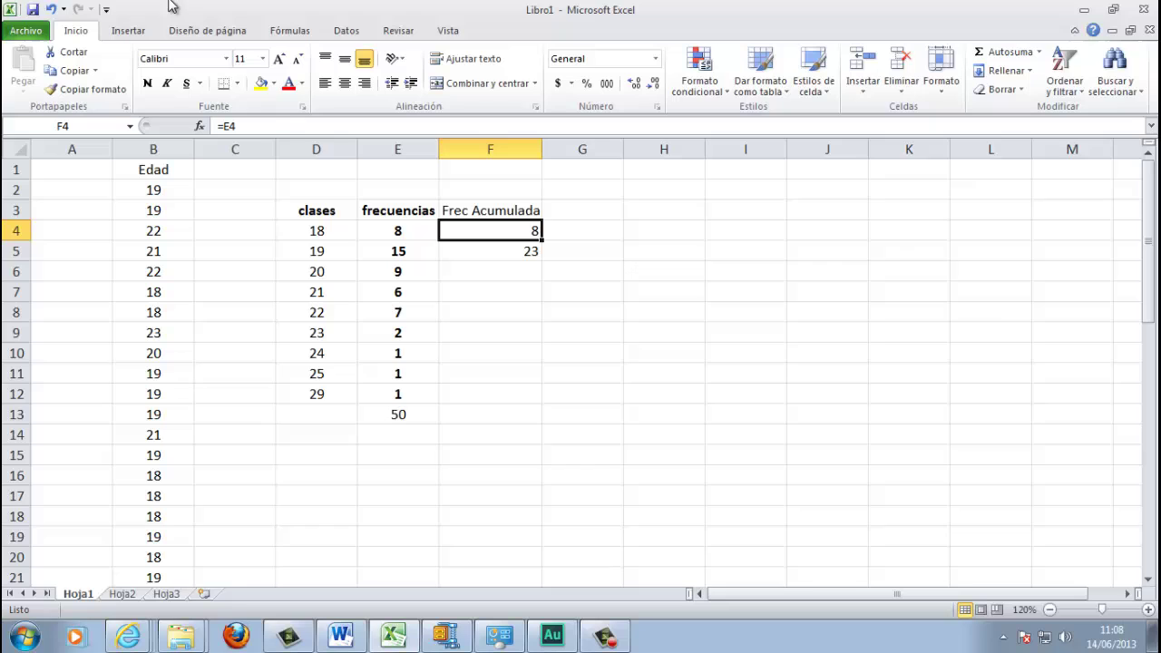
# Step: Fill the F5 formula down to F12 and centre the contents of column F
pyautogui.click(461, 253)
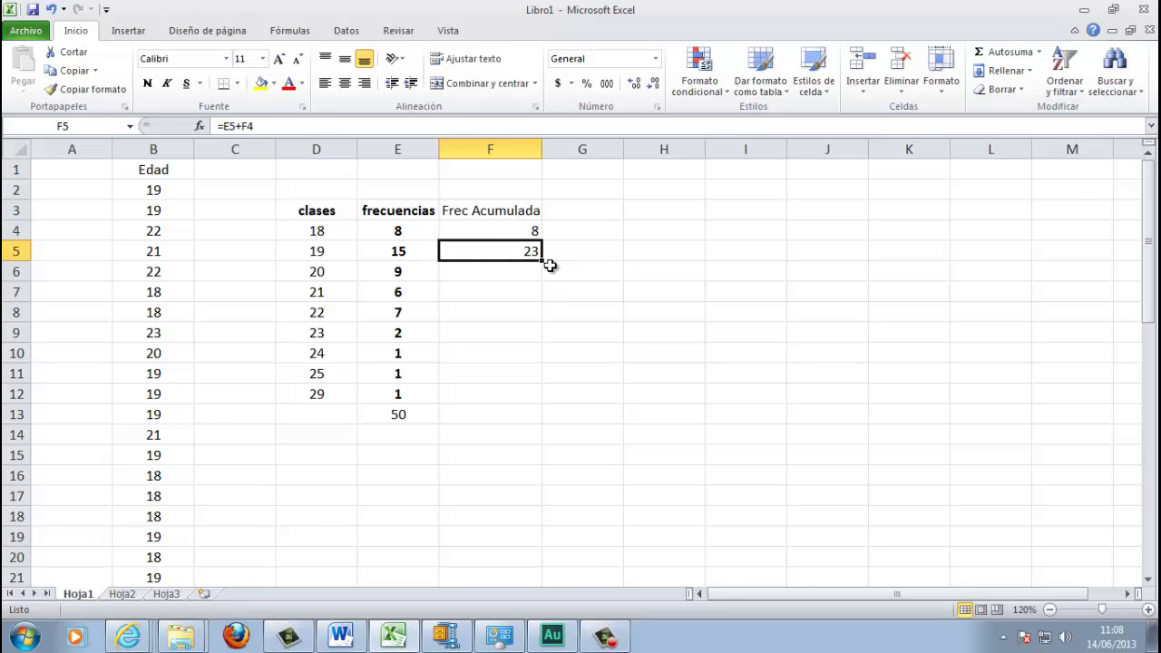
pyautogui.moveTo(543, 261); pyautogui.dragTo(524, 403)
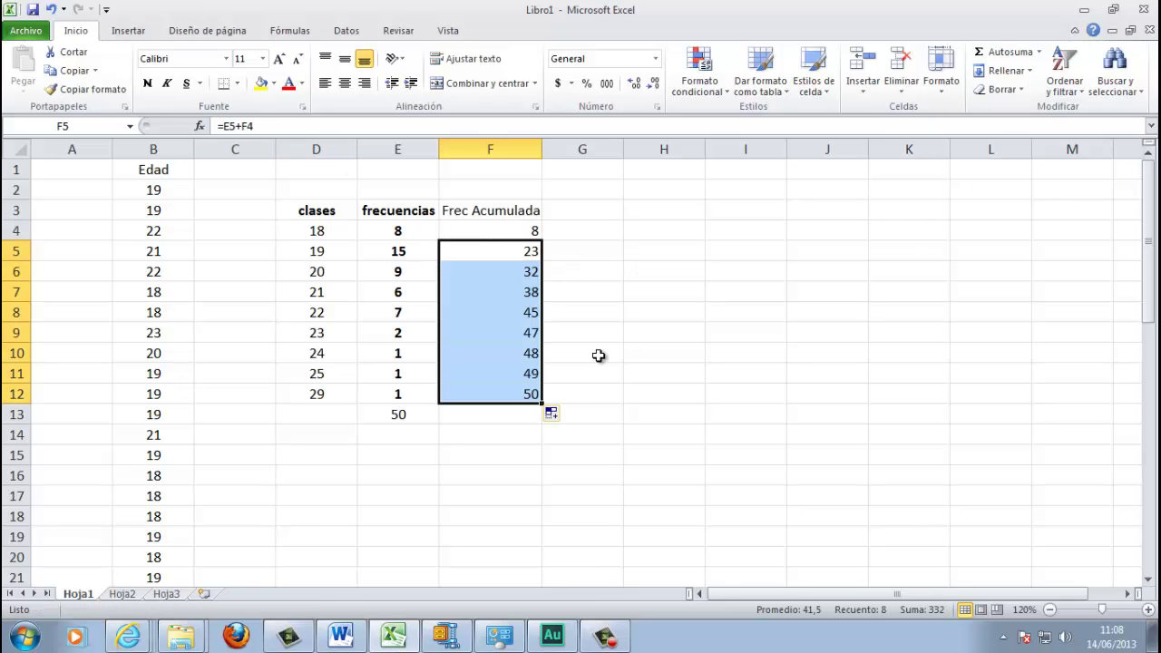
pyautogui.click(452, 150)
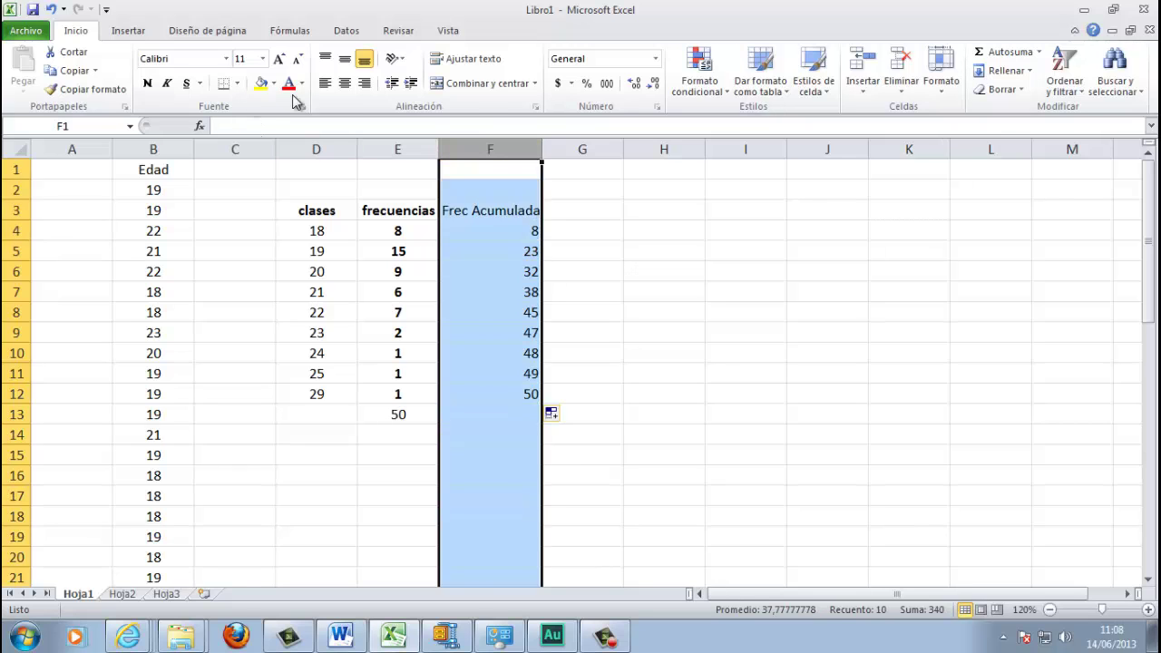
pyautogui.click(344, 82)
pyautogui.click(488, 395)
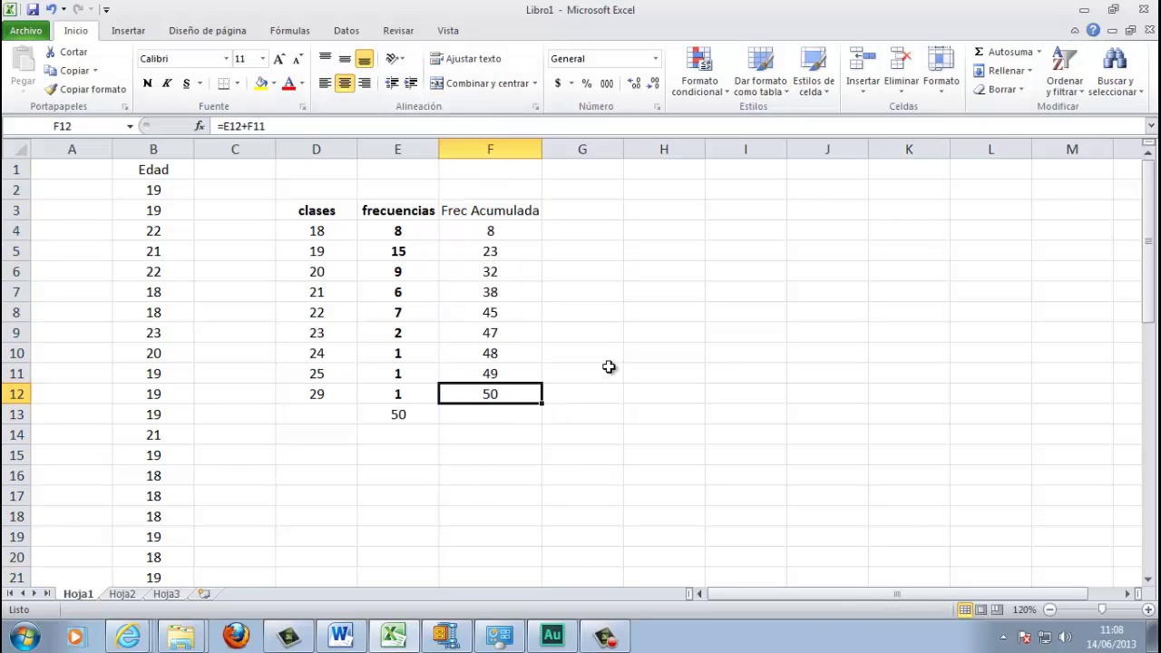
# Step: Remove the bold formatting from the frequency and cumulative frequency values in E4:F12
pyautogui.click(416, 234)
pyautogui.moveTo(416, 234); pyautogui.dragTo(484, 391)
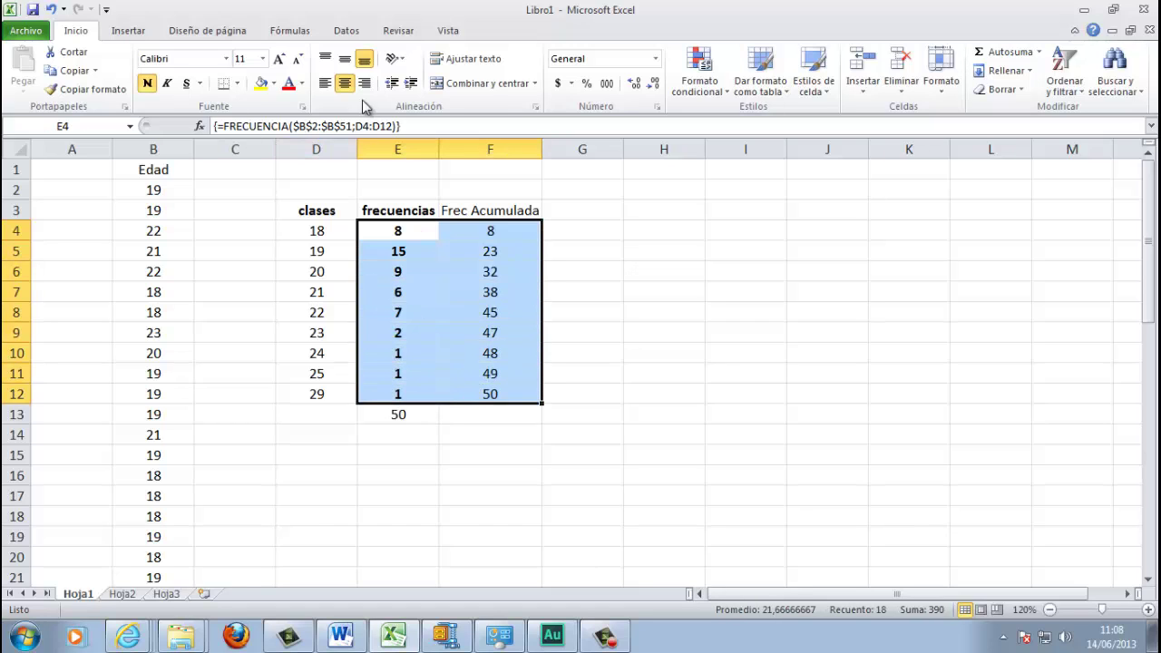
pyautogui.click(150, 87)
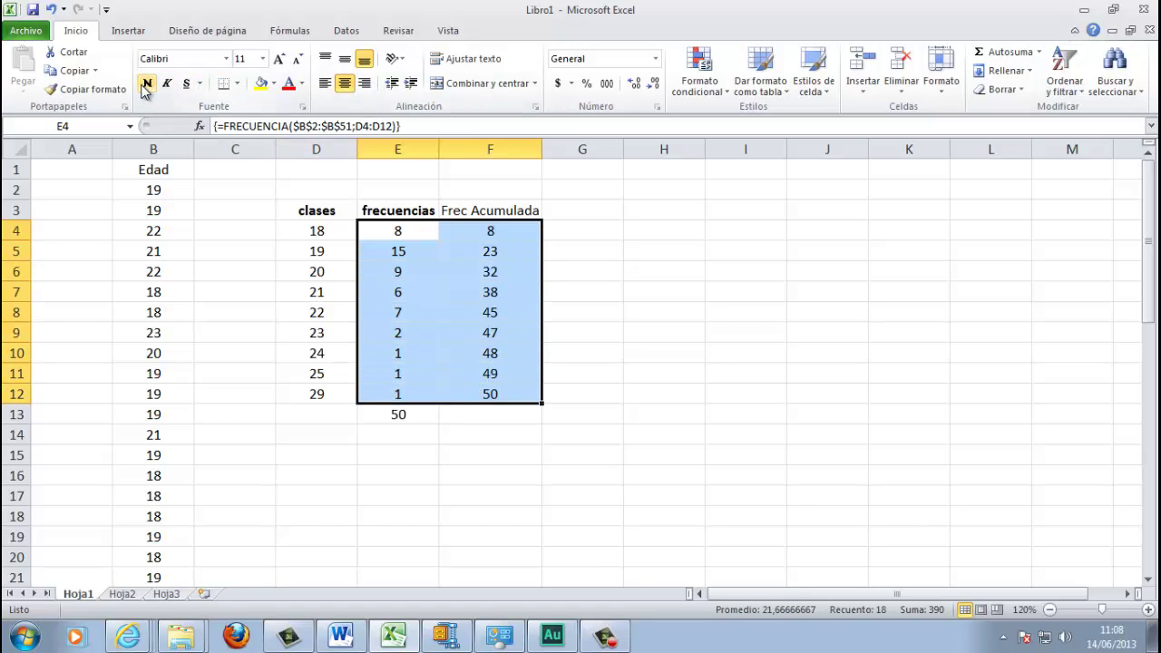
pyautogui.click(593, 314)
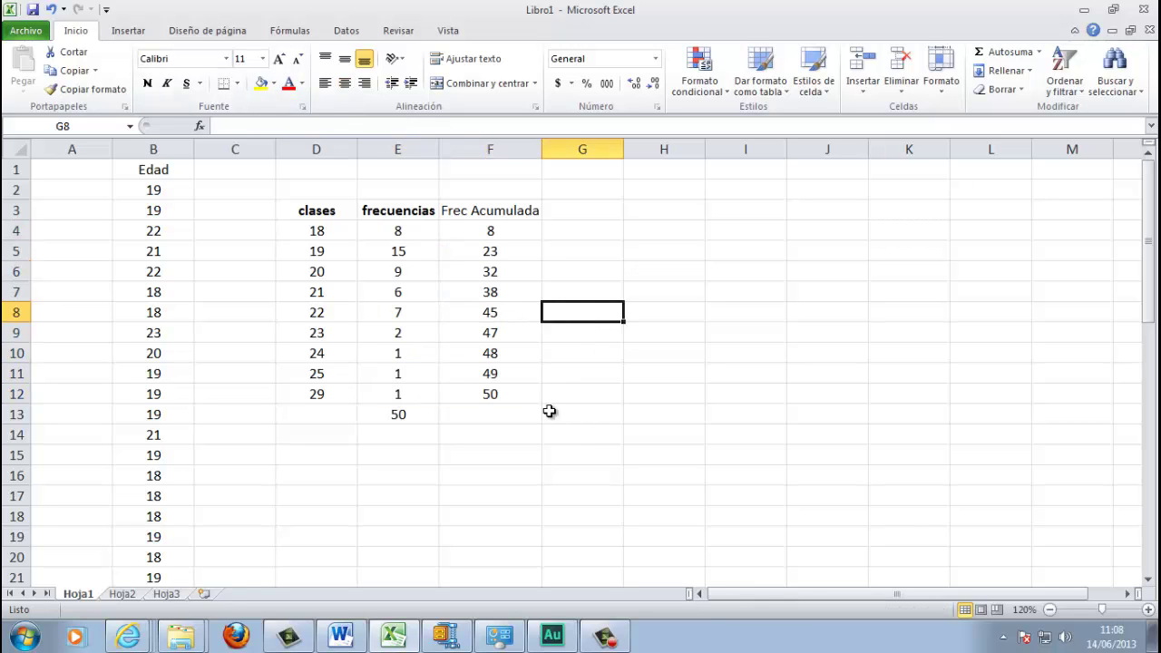
# Step: Copy the formatting of the "frecuencias" header in E3 onto the "Frec Acumulada" header in F3
pyautogui.click(452, 211)
pyautogui.click(395, 210)
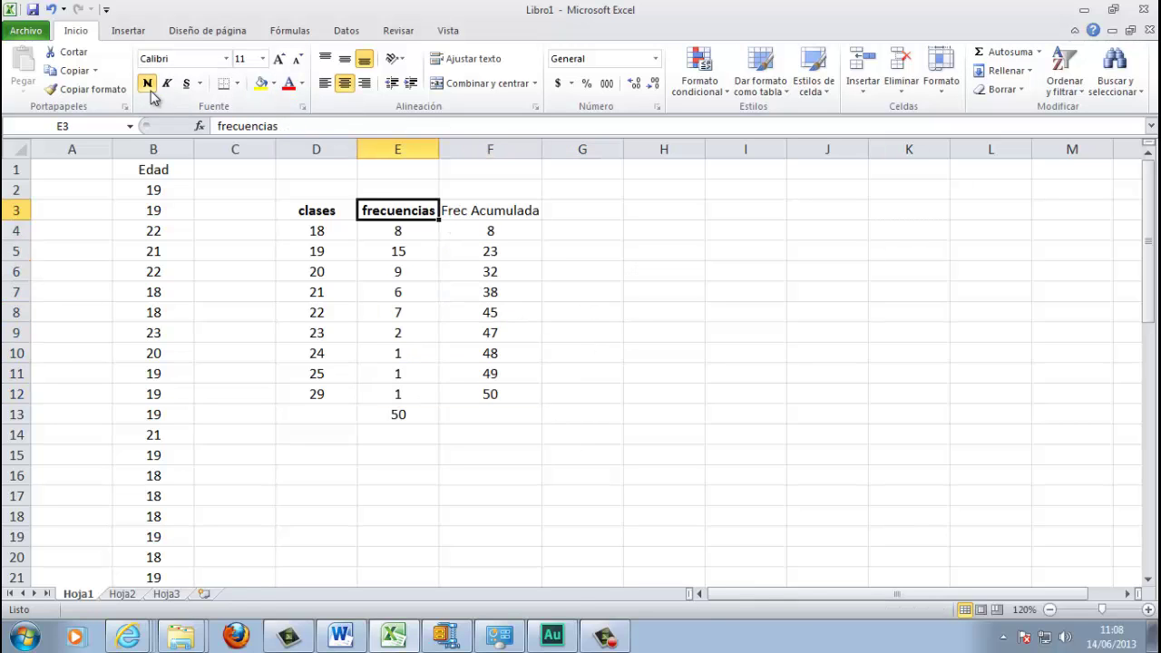
pyautogui.click(86, 89)
pyautogui.click(508, 211)
pyautogui.click(597, 227)
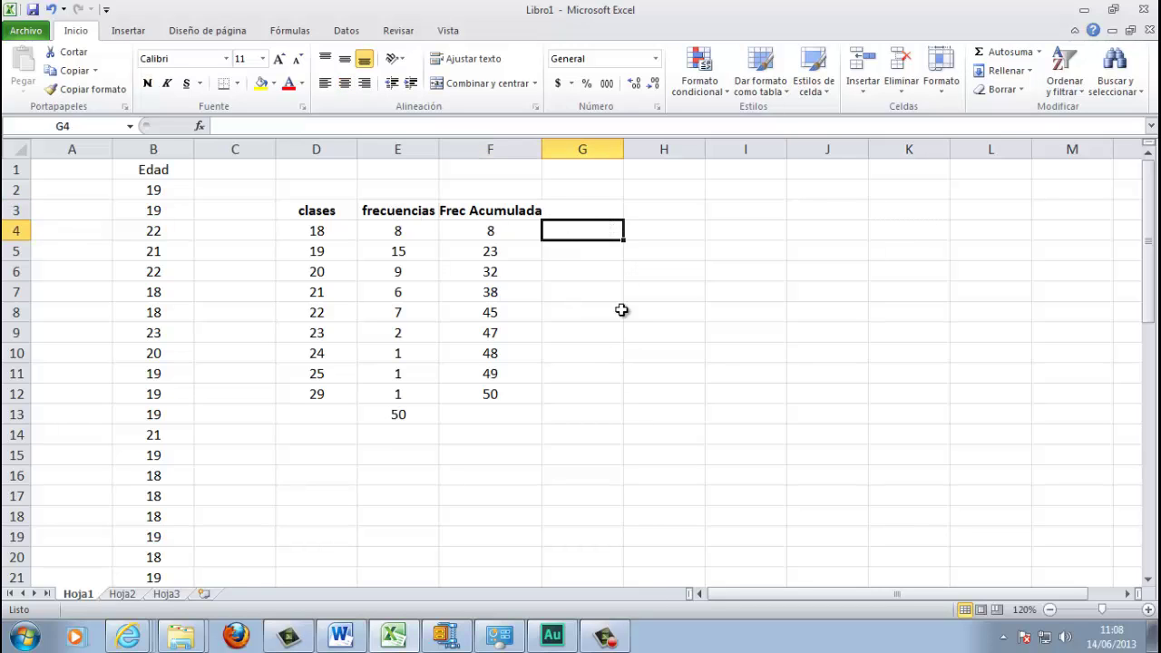
# Step: Enter the percentage headers "frec %" in G3 and "Frec %" in H3
pyautogui.click(592, 208)
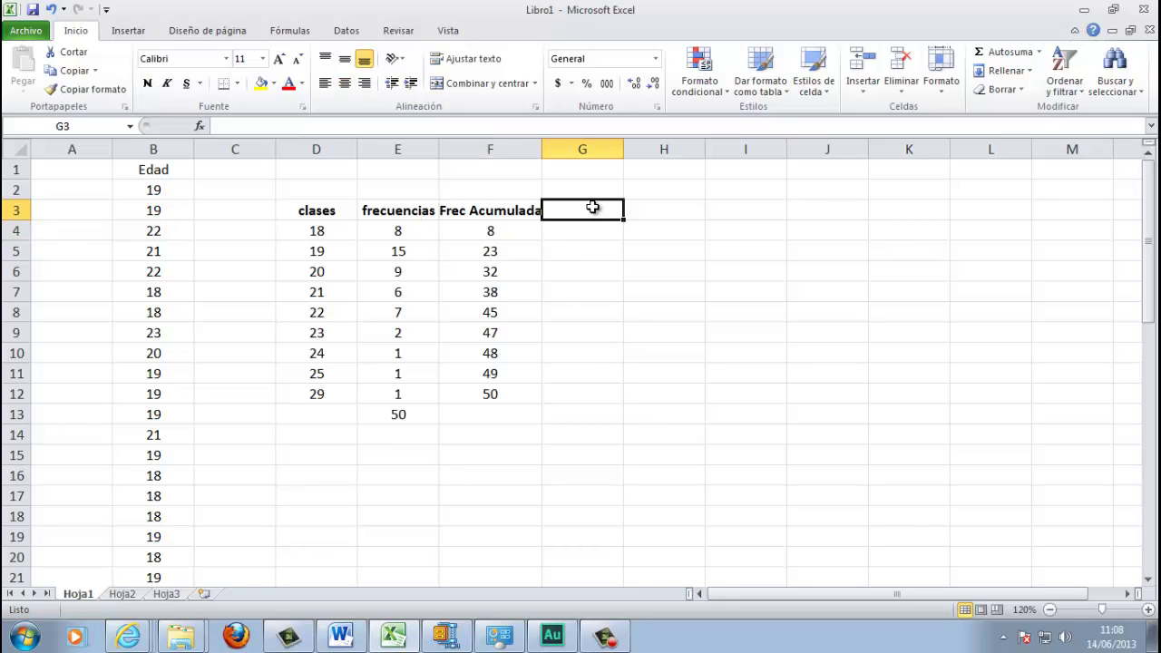
pyautogui.write('frec %')
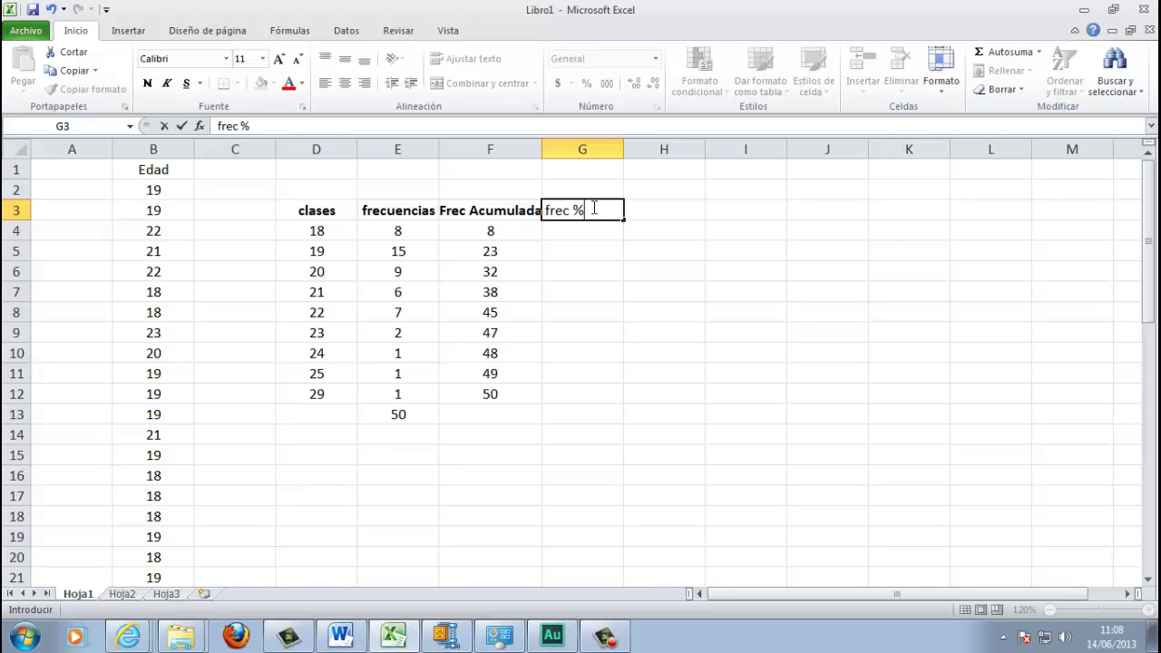
pyautogui.press('Return')
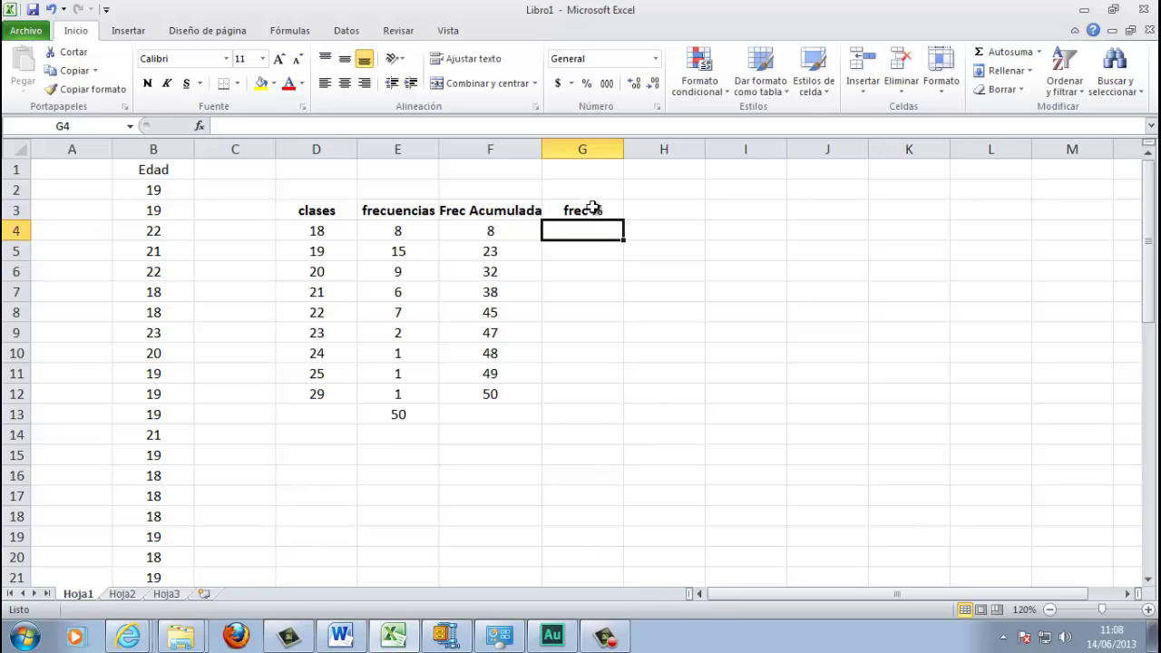
pyautogui.press('Right')
pyautogui.press('Up')
pyautogui.write('Frec')
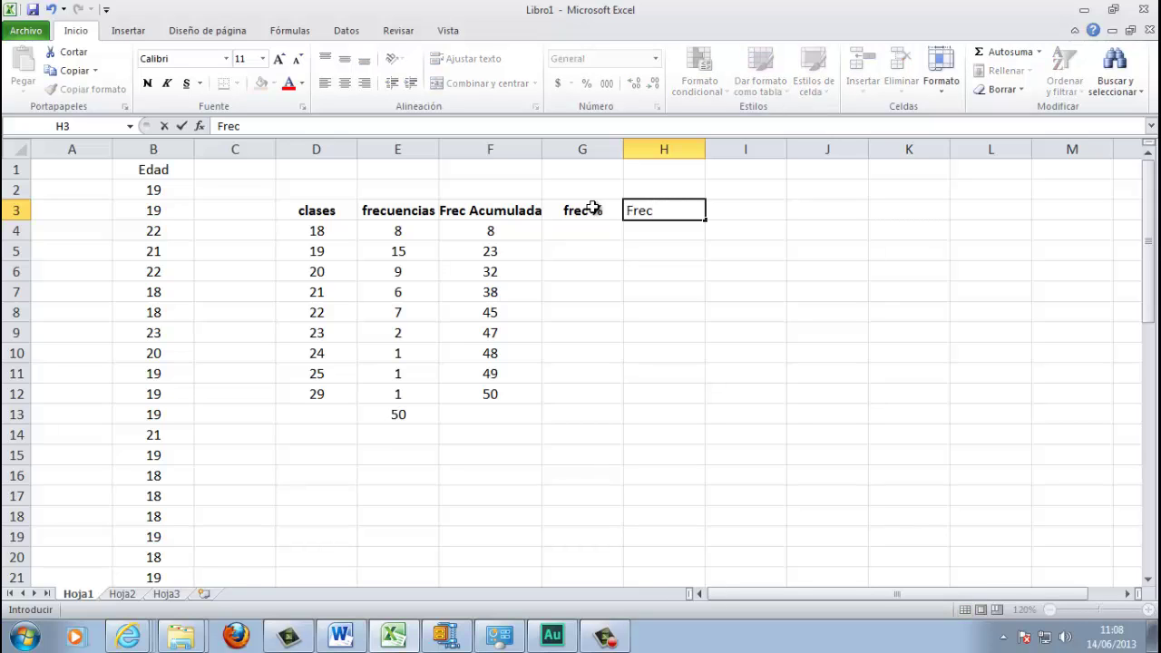
pyautogui.write(' %')
pyautogui.press('Return')
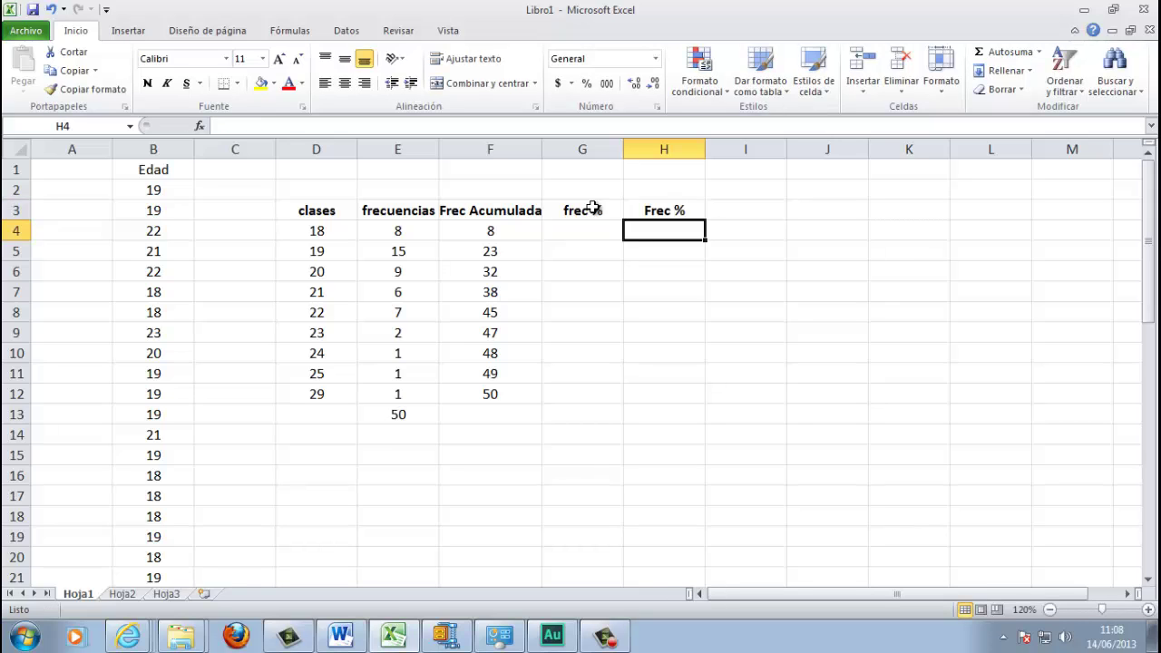
# Step: Enter the formula =E4/$E$13 in G4, with an absolute reference to the frequency total
pyautogui.click(585, 224)
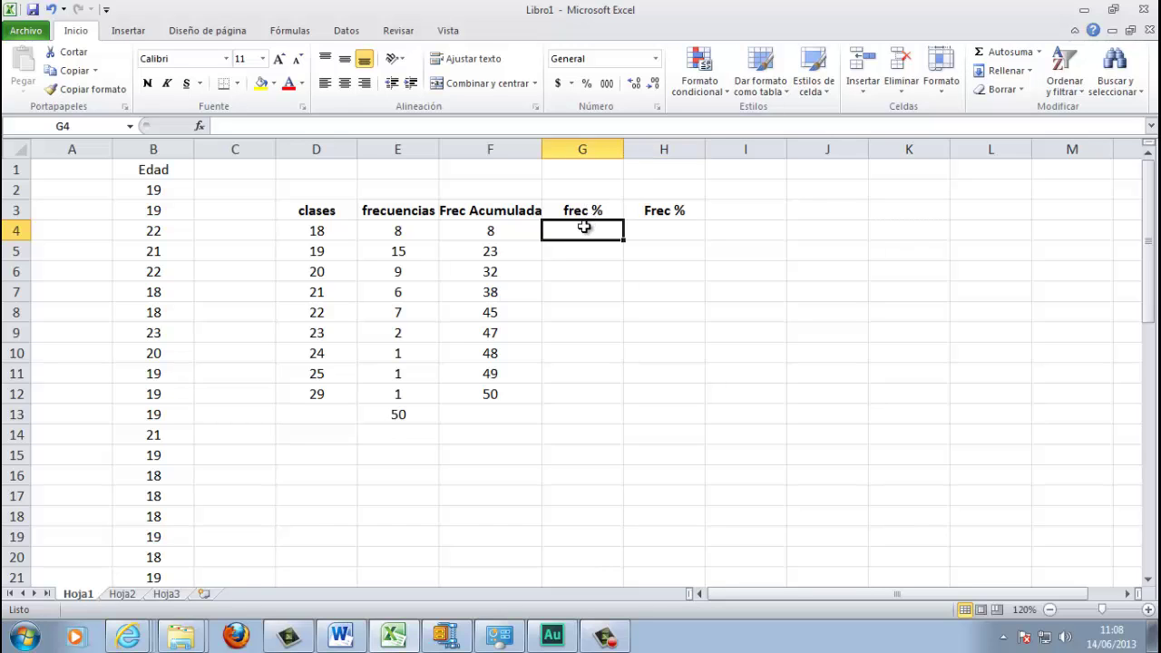
pyautogui.write('=')
pyautogui.click(399, 229)
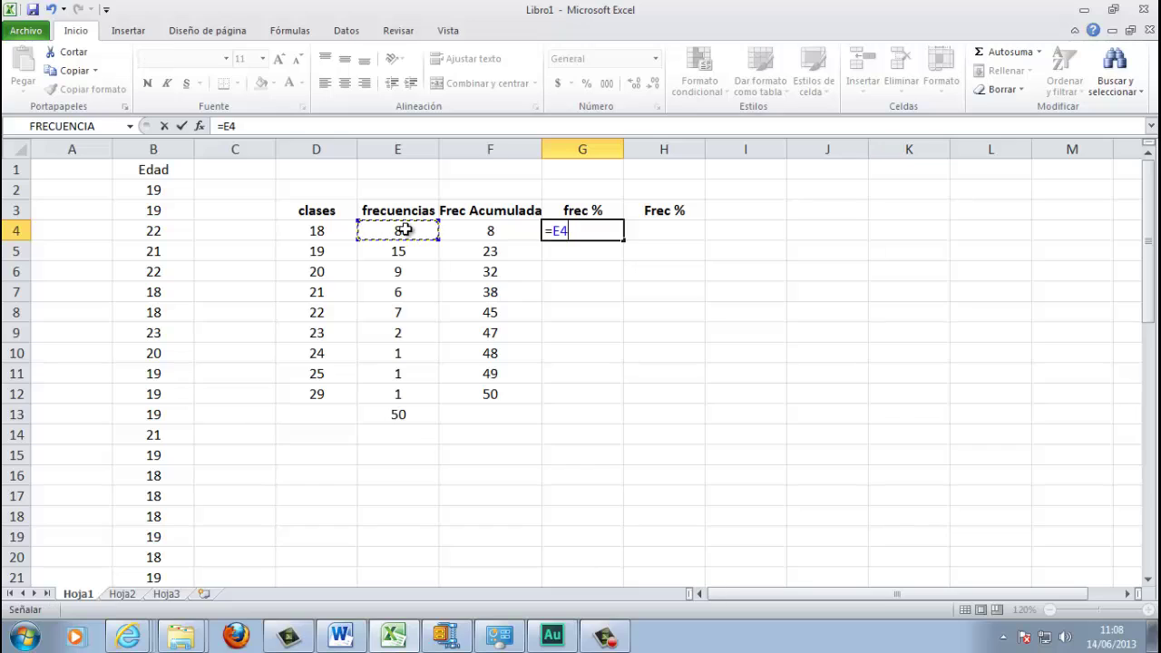
pyautogui.write('/')
pyautogui.click(400, 415)
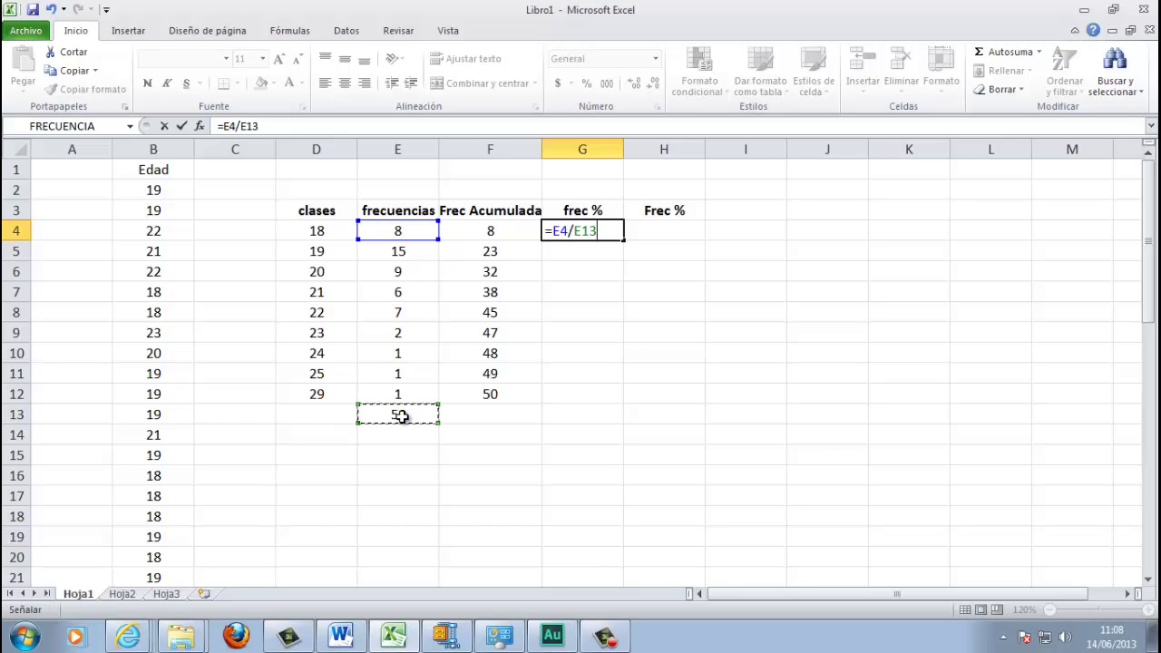
pyautogui.click(274, 127)
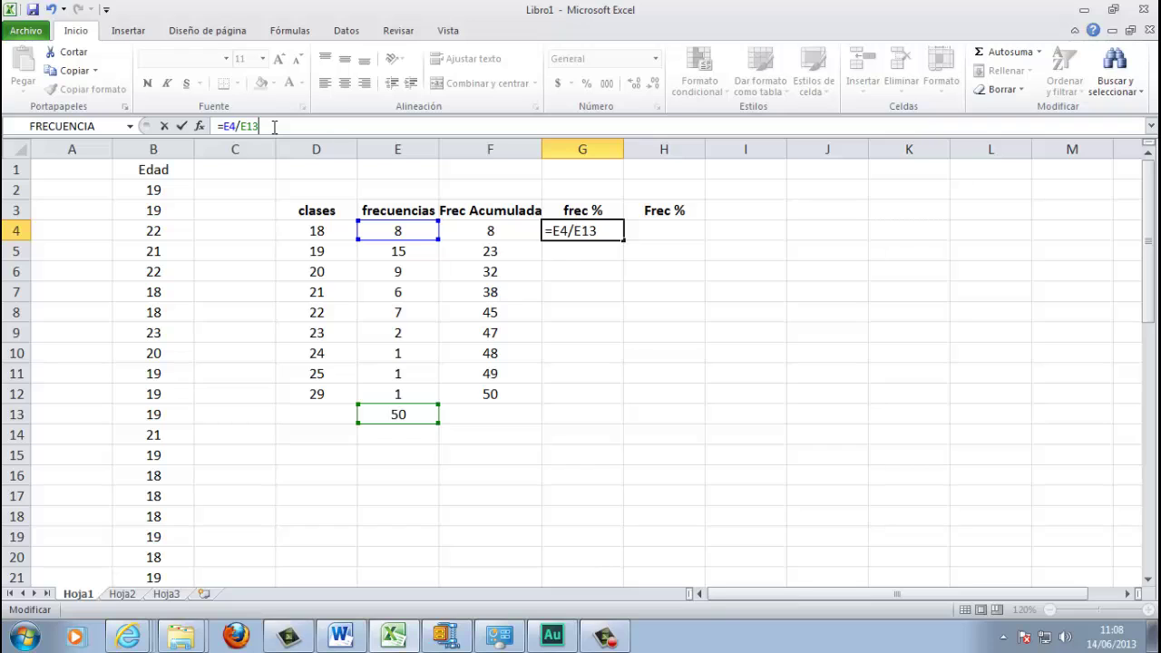
pyautogui.press('F4')
pyautogui.press('Return')
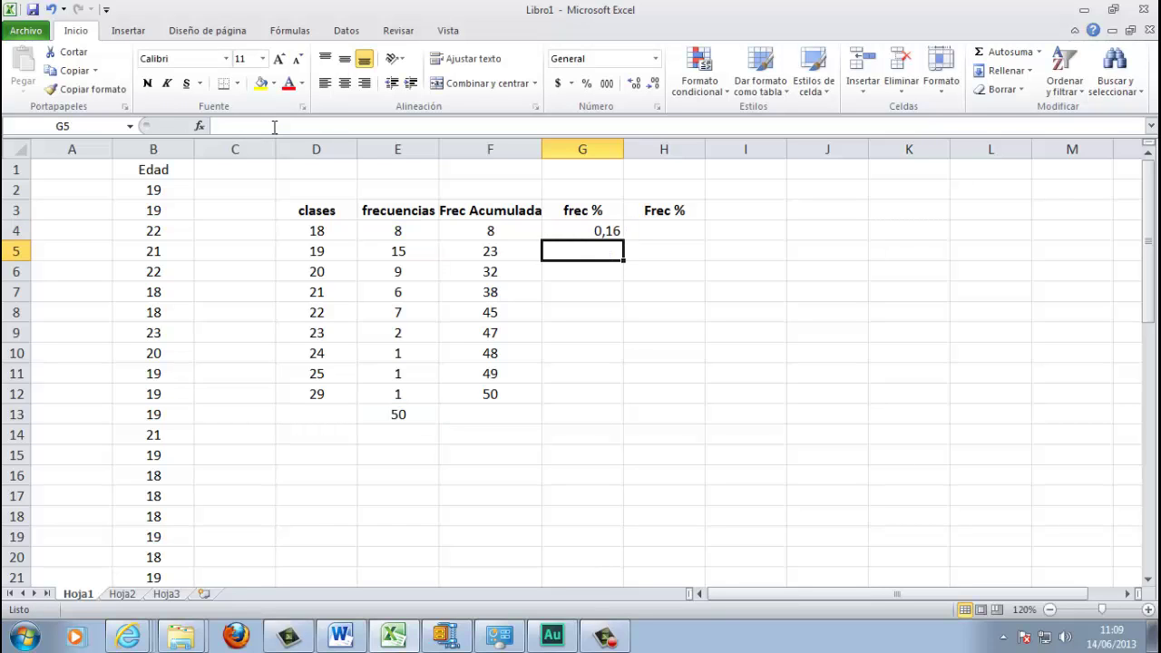
# Step: Fill the G4 formula down to G12 and centre the resulting values
pyautogui.click(598, 228)
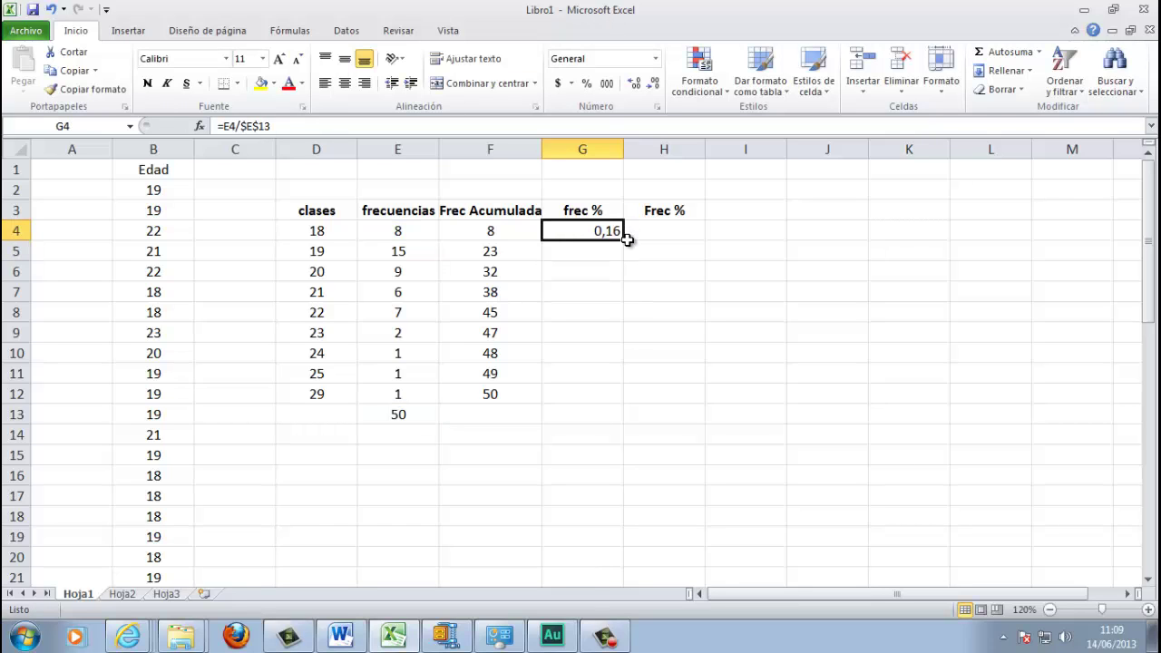
pyautogui.moveTo(624, 240); pyautogui.dragTo(614, 395)
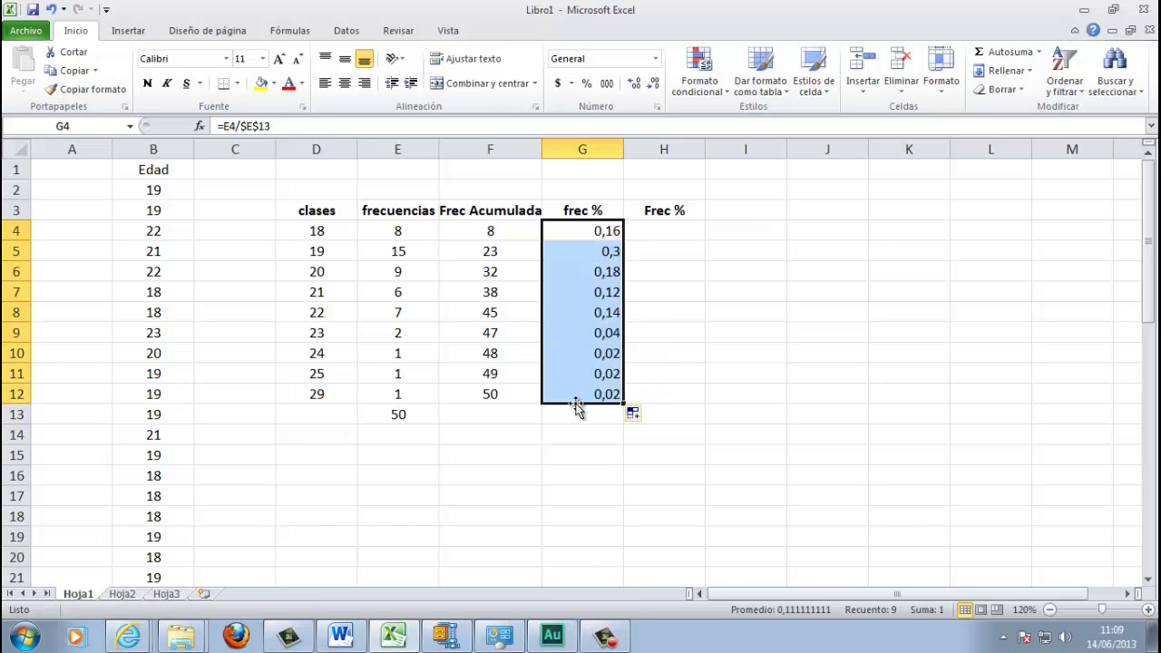
pyautogui.click(345, 85)
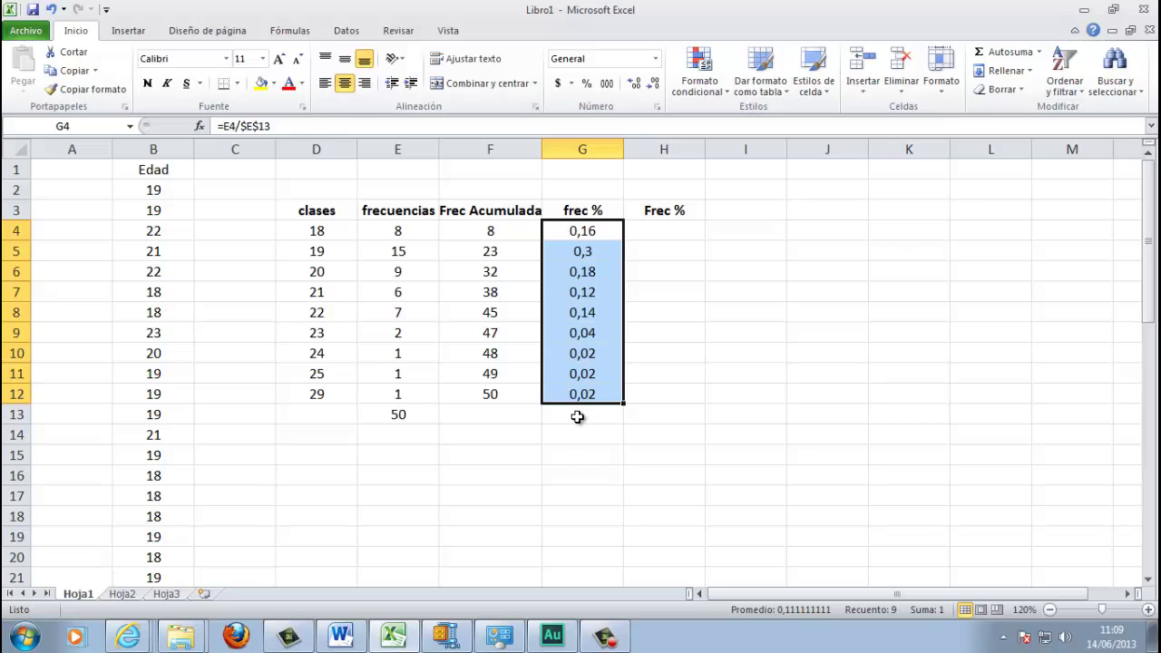
# Step: Total the relative frequencies G4:G12 in G13 with an automatic sum
pyautogui.click(577, 416)
pyautogui.click(991, 55)
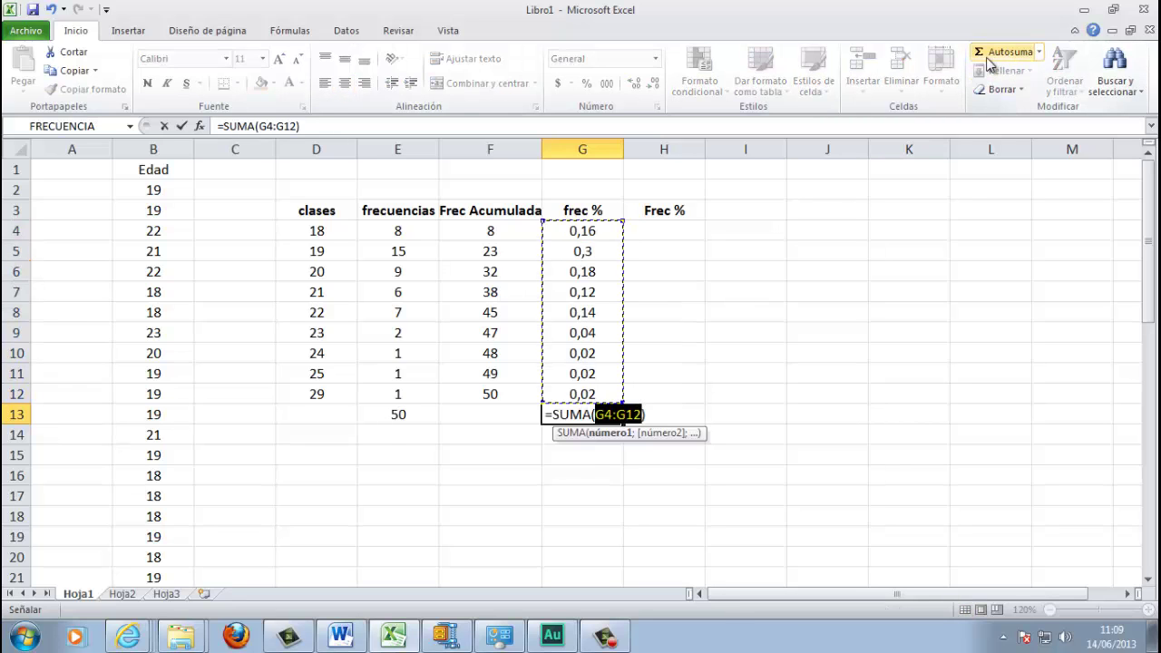
pyautogui.press('Return')
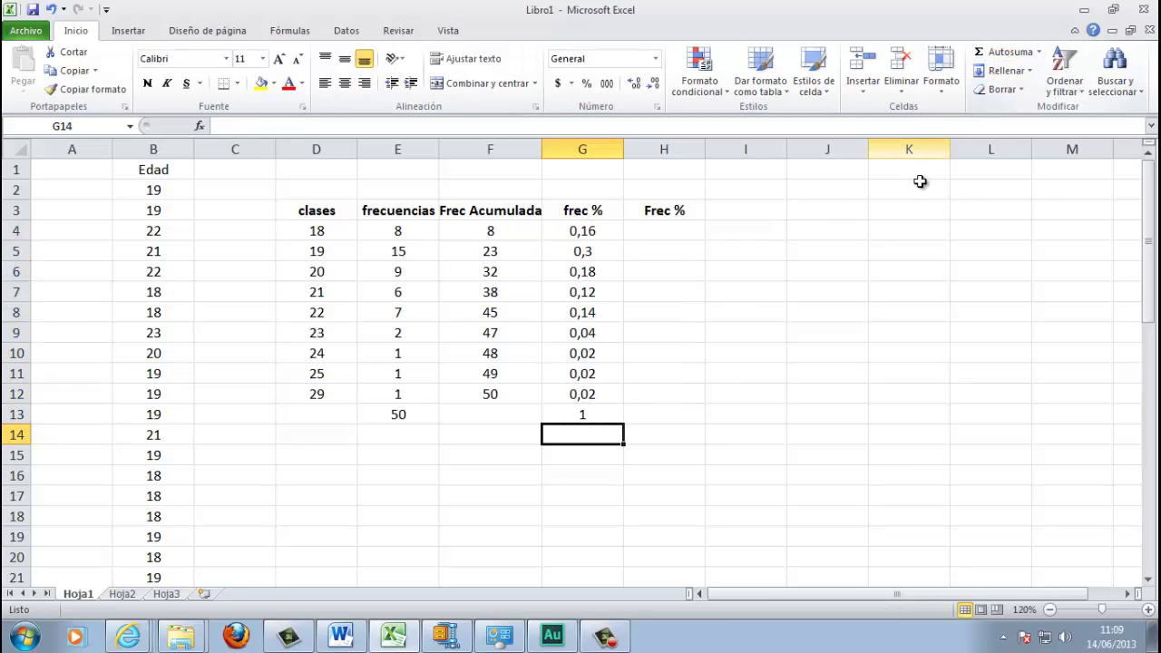
# Step: Enter the formula =F4/$E$13 in H4, dividing the cumulative frequency by the absolute reference to the total
pyautogui.click(681, 232)
pyautogui.write('=')
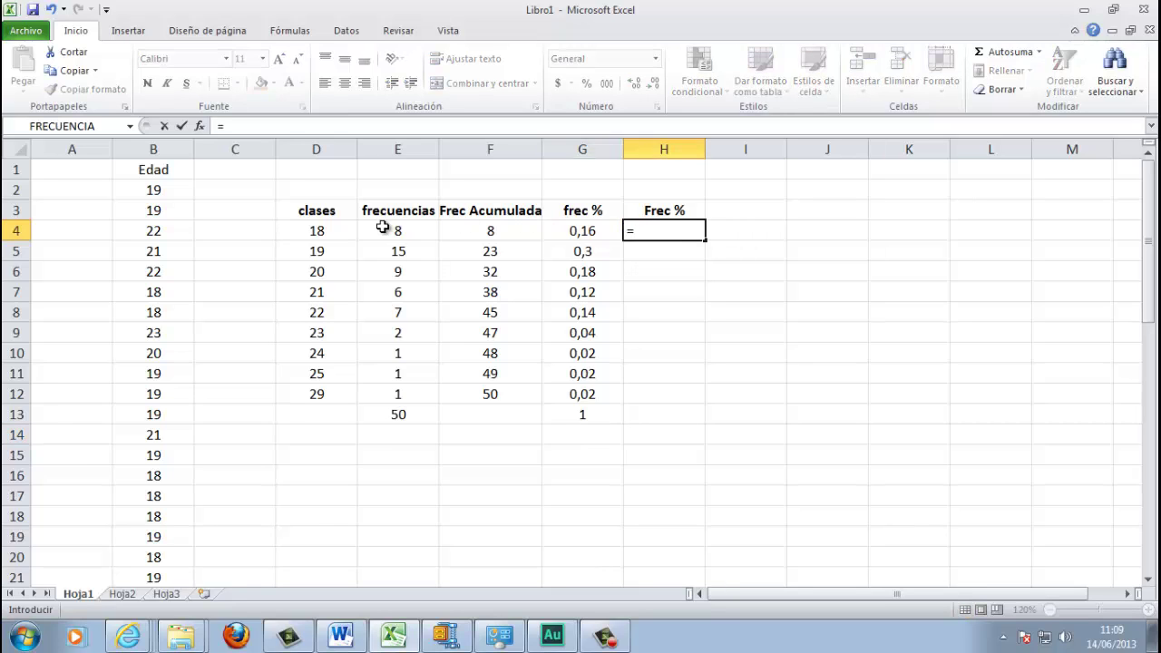
pyautogui.click(494, 230)
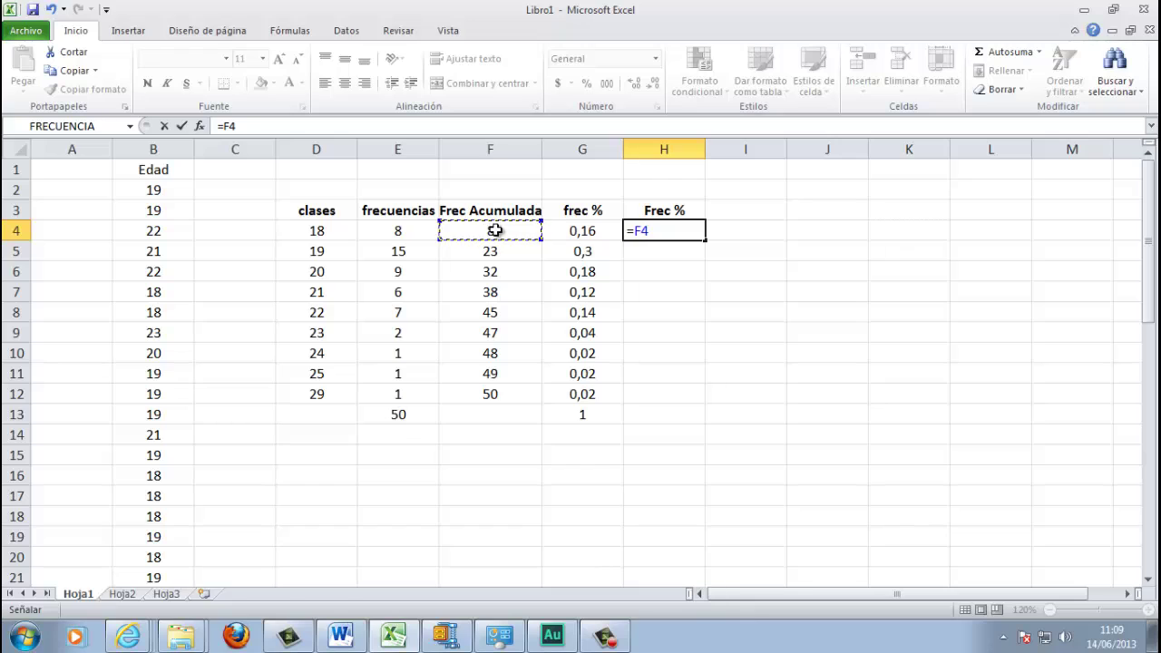
pyautogui.write('/')
pyautogui.click(390, 417)
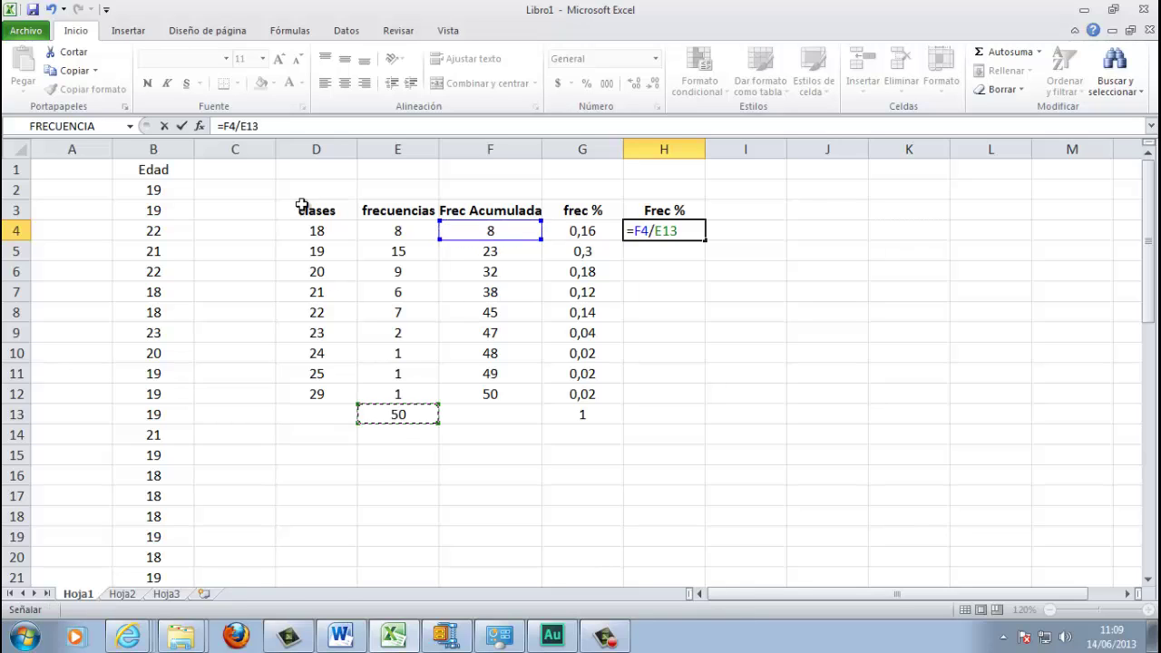
pyautogui.click(287, 122)
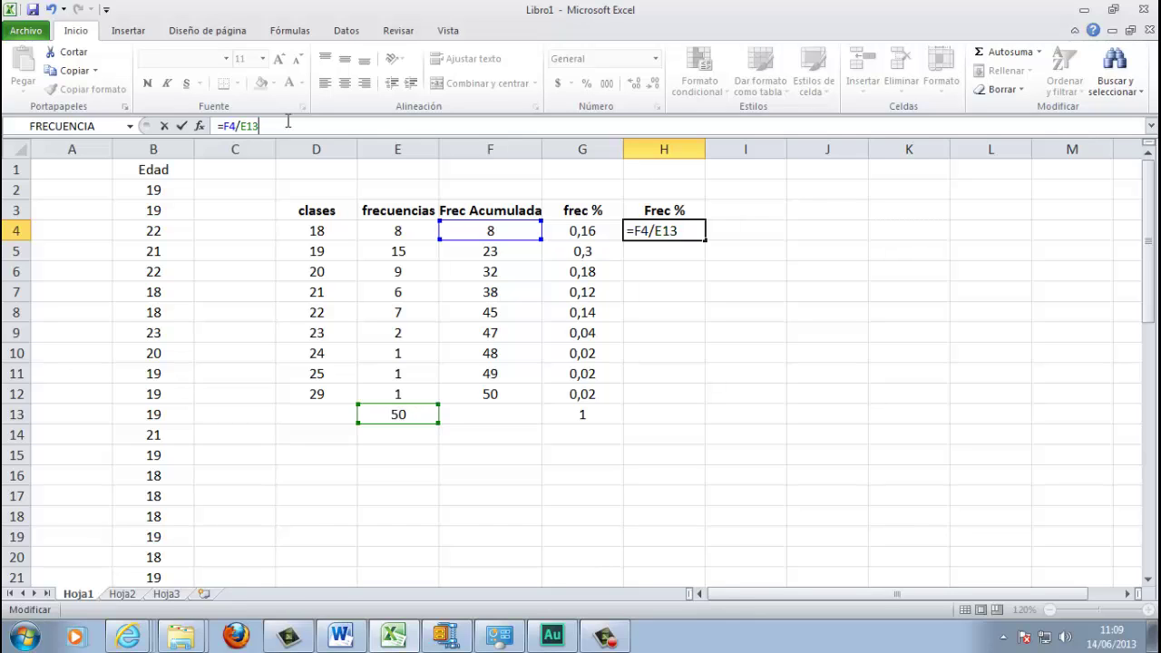
pyautogui.press('F4')
pyautogui.press('Return')
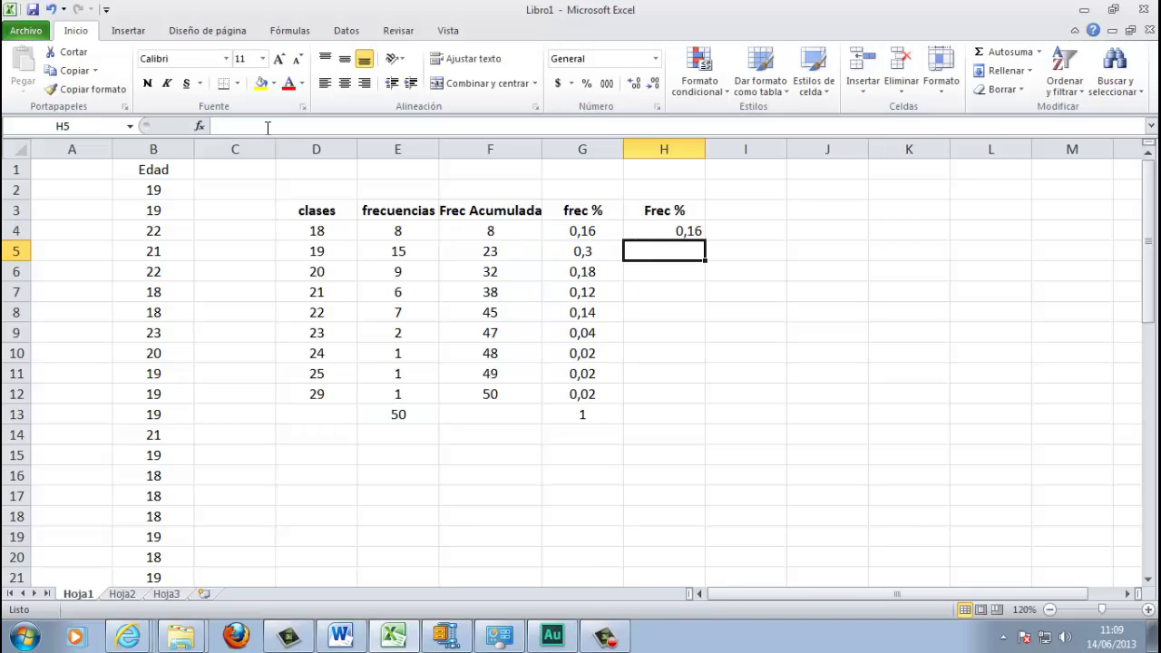
# Step: Fill the H4 formula down to H12 and centre the cumulative relative frequencies
pyautogui.click(673, 232)
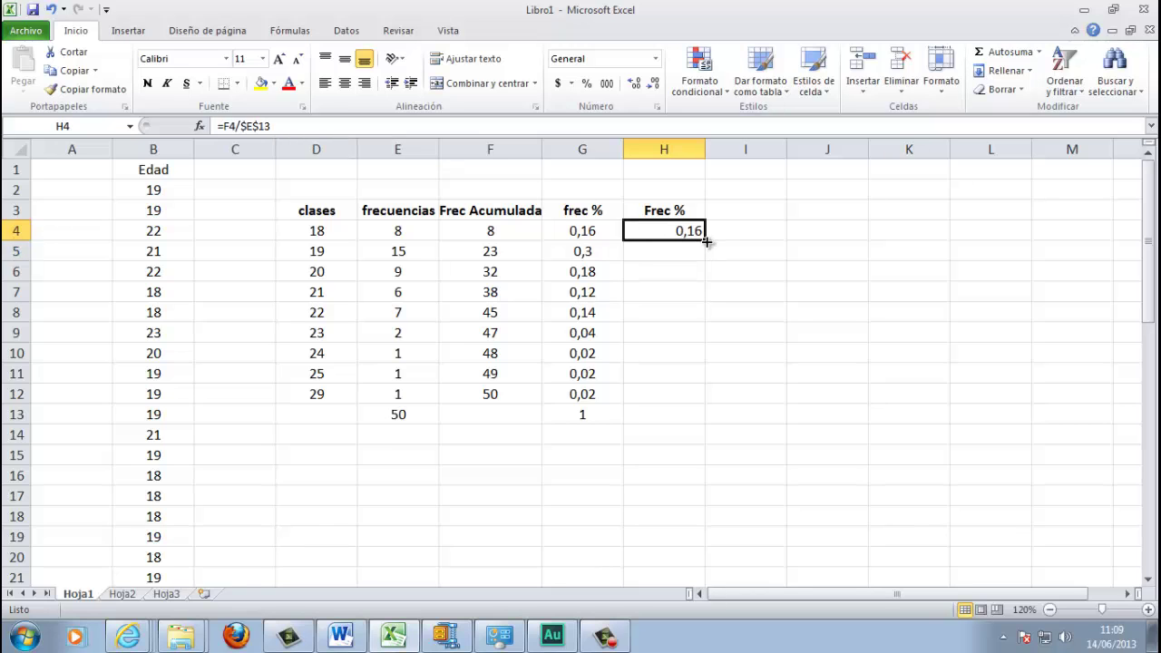
pyautogui.moveTo(705, 238); pyautogui.dragTo(704, 399)
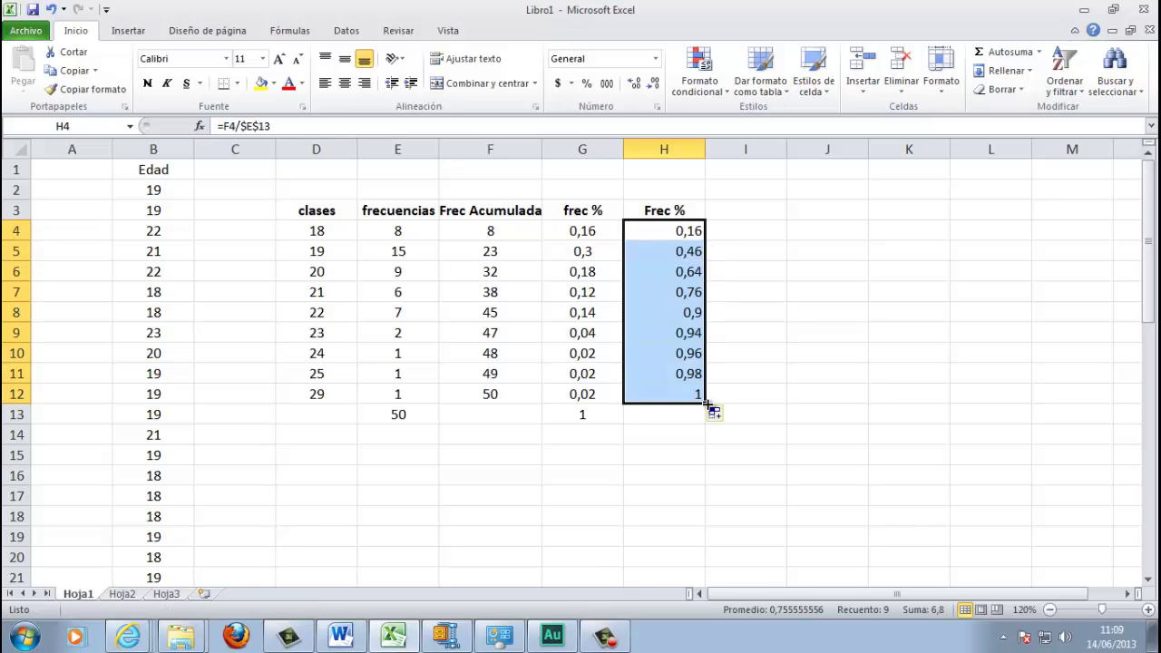
pyautogui.click(344, 82)
pyautogui.click(622, 454)
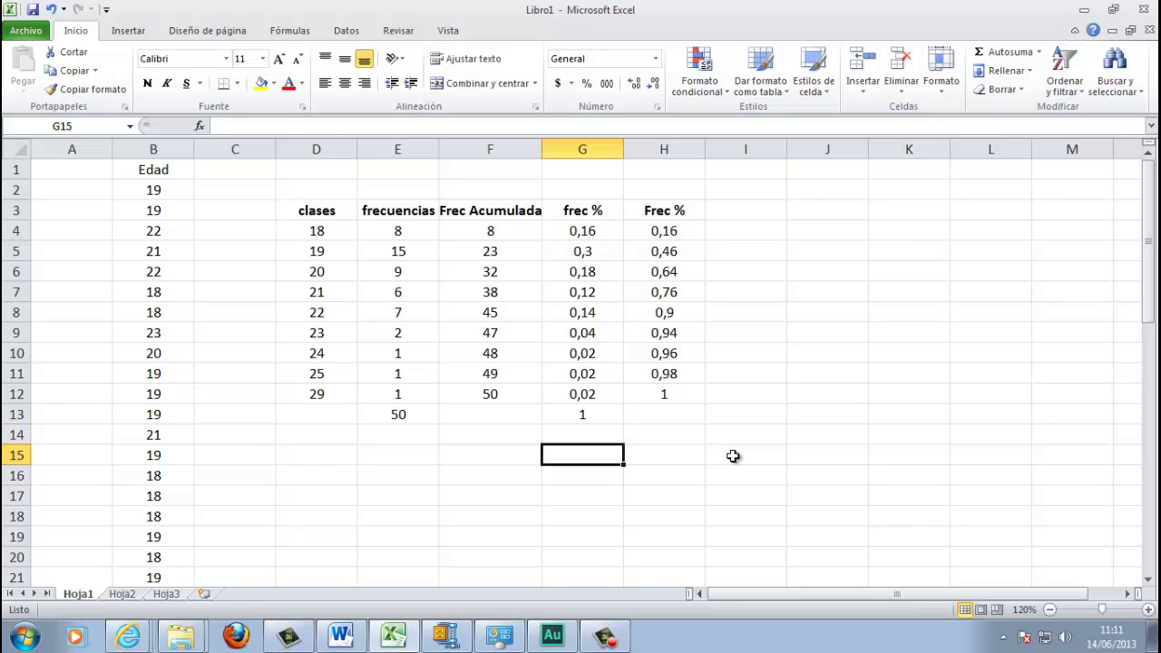
pyautogui.click(616, 646)
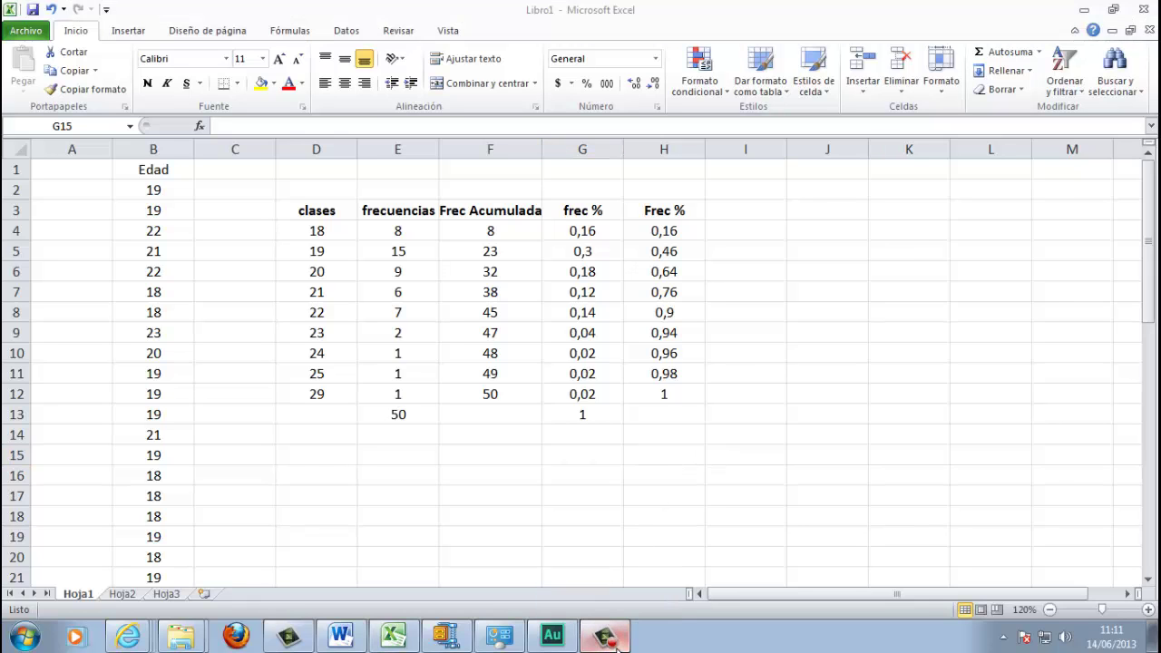